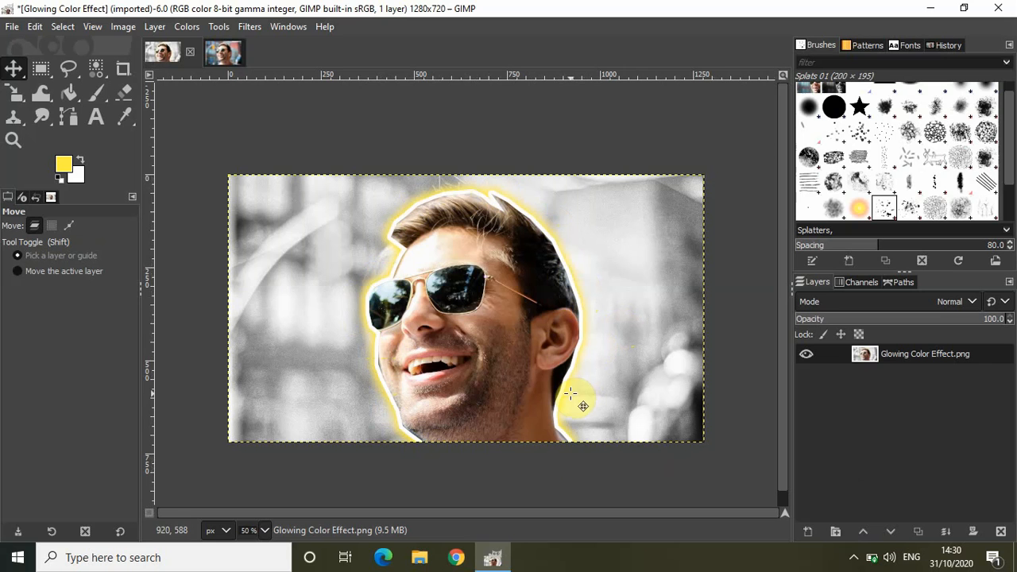
{"action": "left_click", "coordinate": [226, 46]}
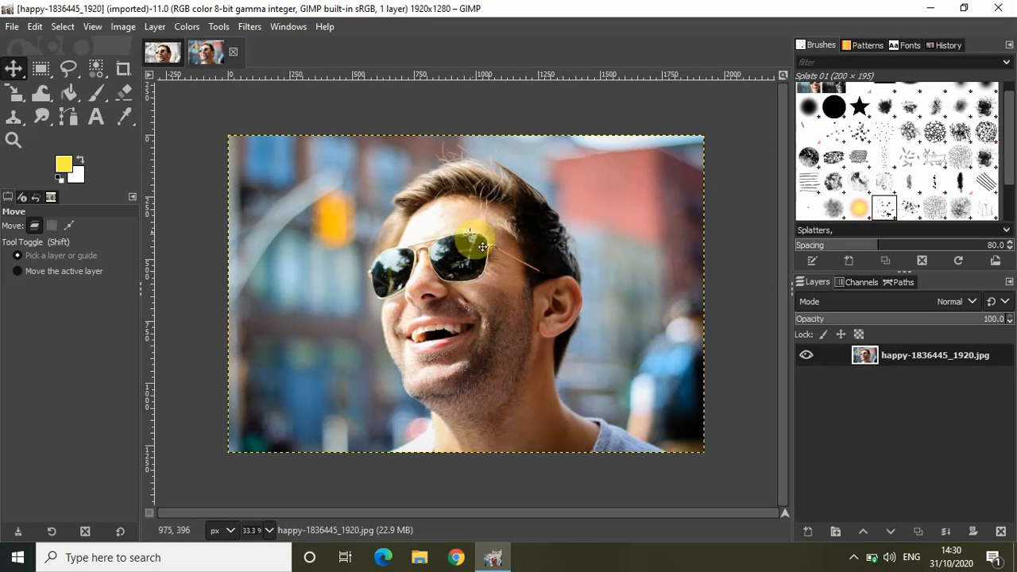
{"action": "left_click", "coordinate": [157, 56]}
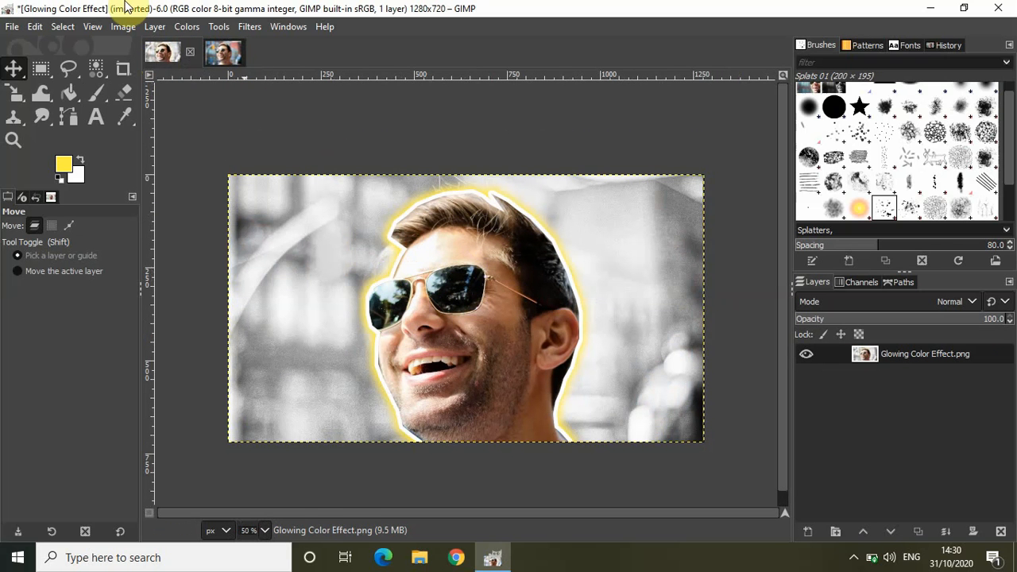
Create a new 1280 × 720 px image filled with transparency.
{"action": "left_click", "coordinate": [10, 28]}
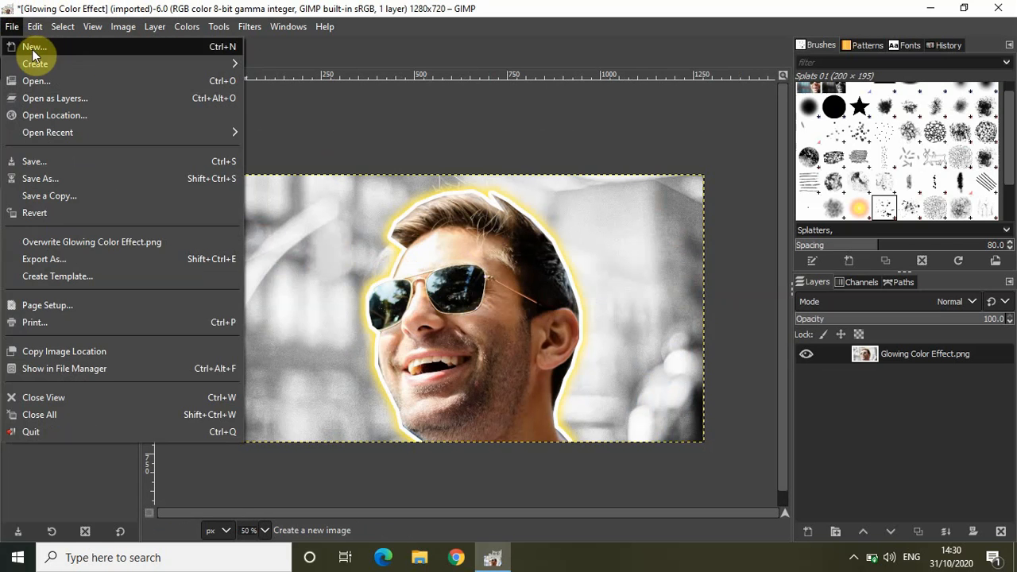
{"action": "left_click", "coordinate": [33, 49]}
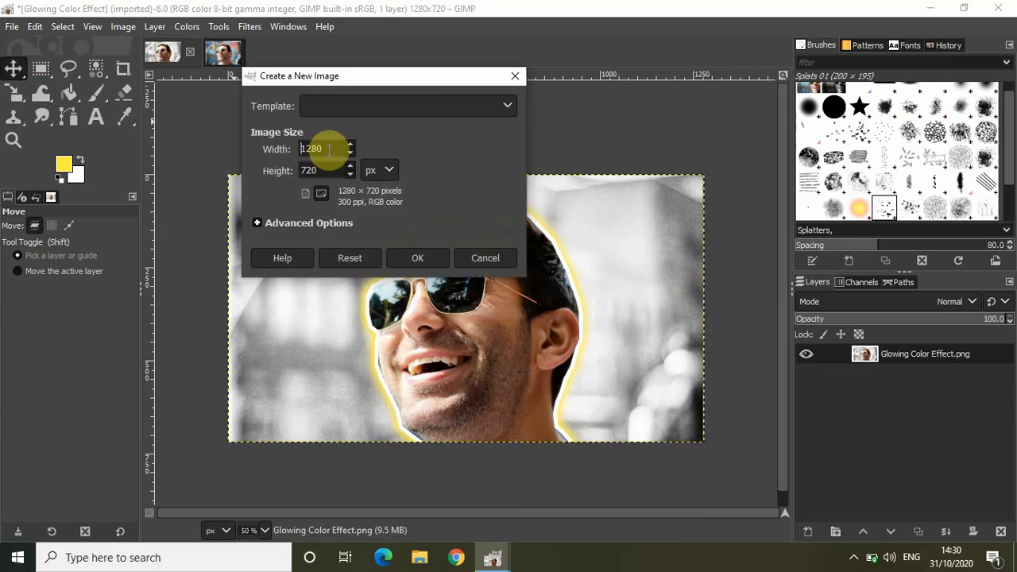
{"action": "left_click", "coordinate": [315, 223]}
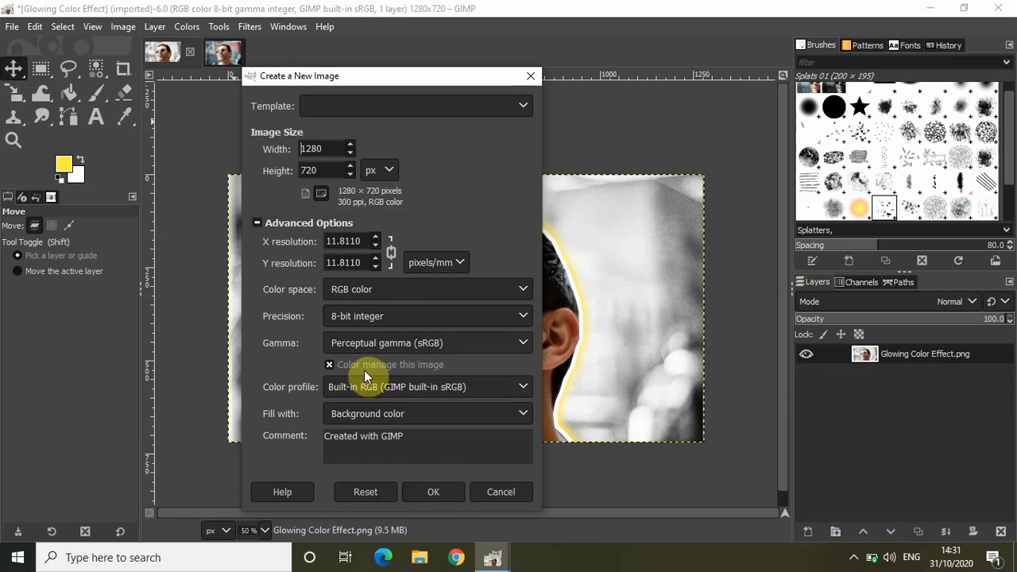
{"action": "left_click", "coordinate": [410, 414]}
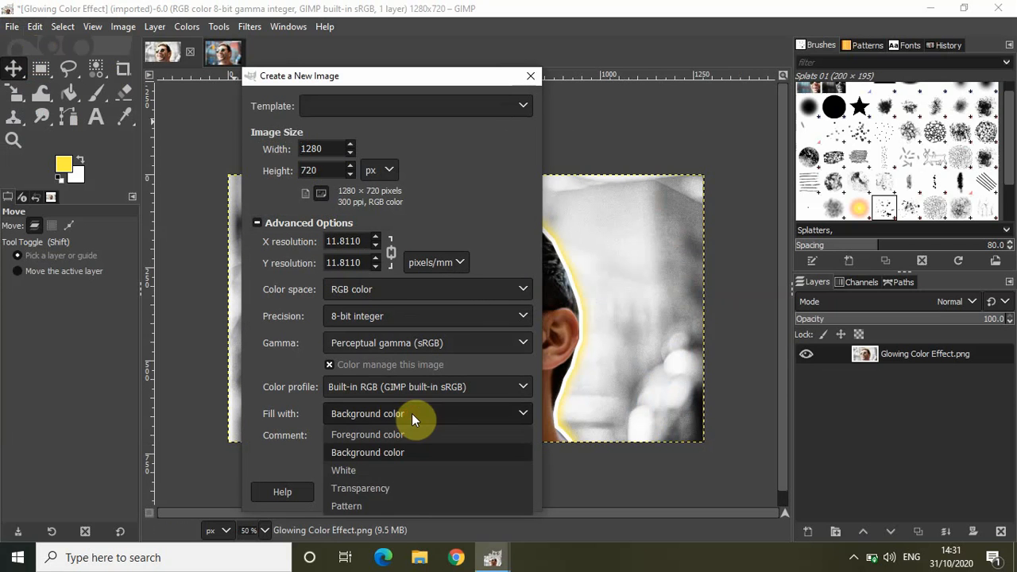
{"action": "left_click", "coordinate": [399, 490]}
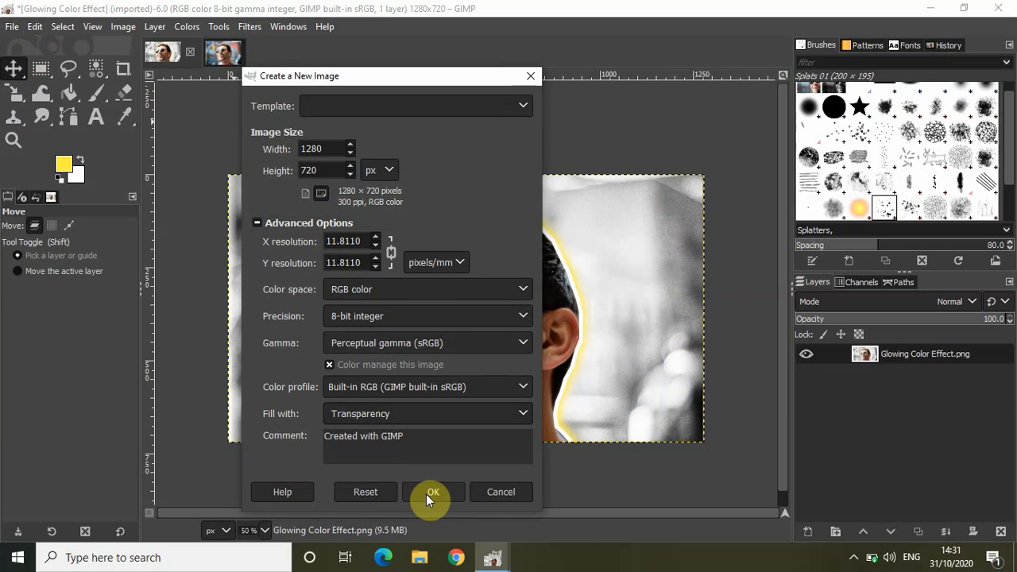
{"action": "left_click", "coordinate": [426, 494]}
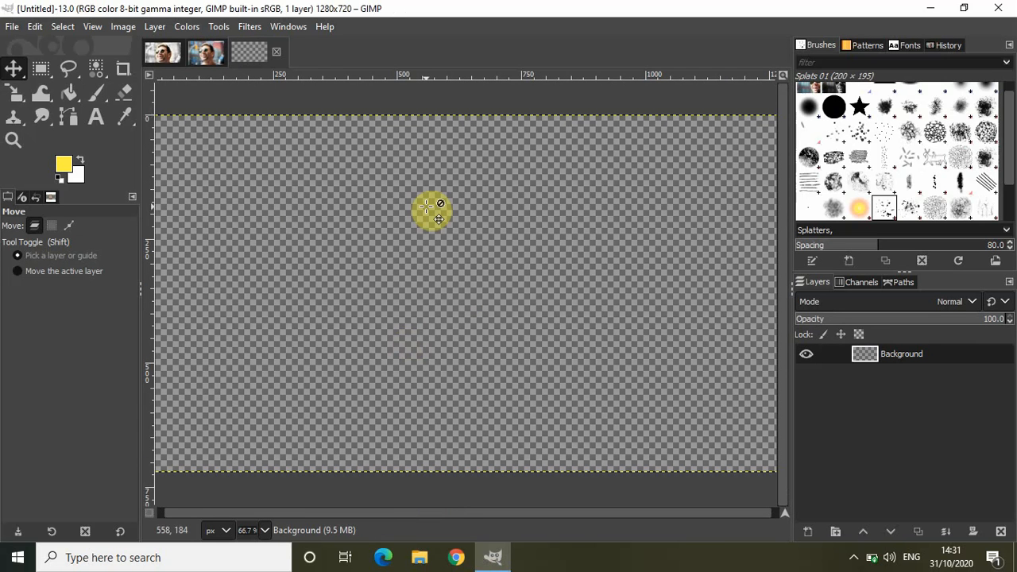
Copy the happy-1836445_1920 photo and paste it as a new layer into the blank transparent image.
{"action": "left_click", "coordinate": [100, 28]}
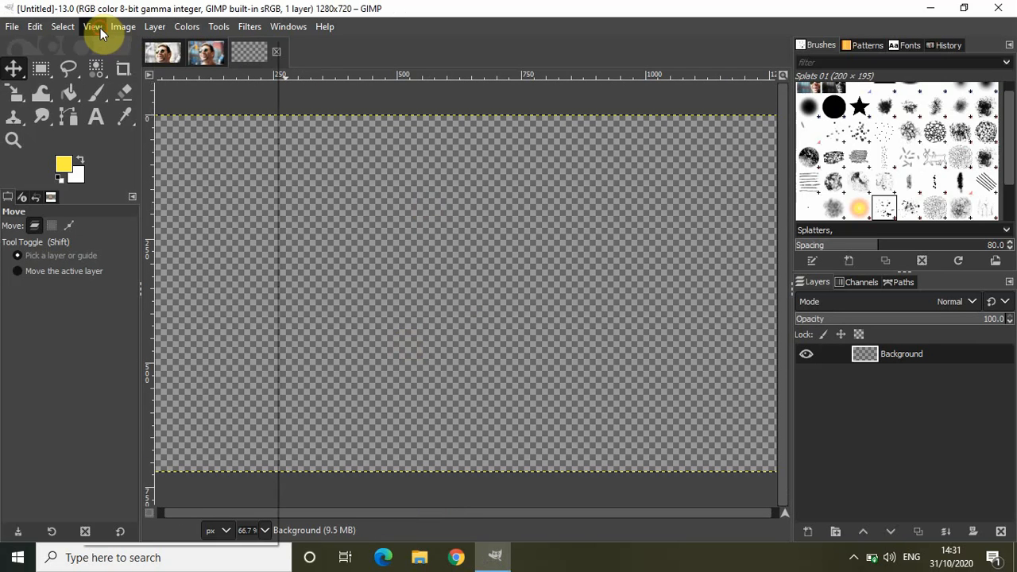
{"action": "mouse_move", "coordinate": [141, 104]}
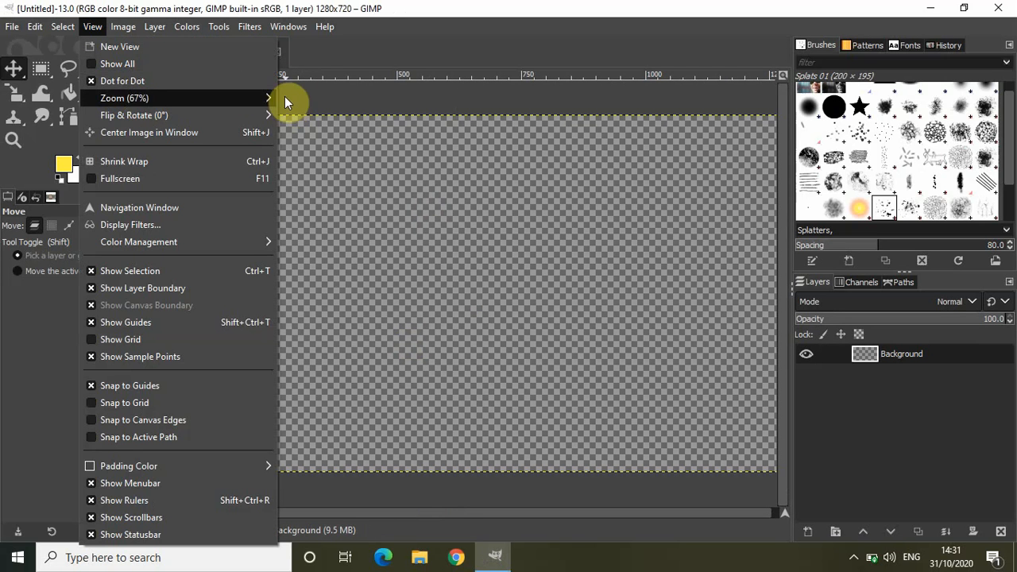
{"action": "left_click", "coordinate": [308, 117]}
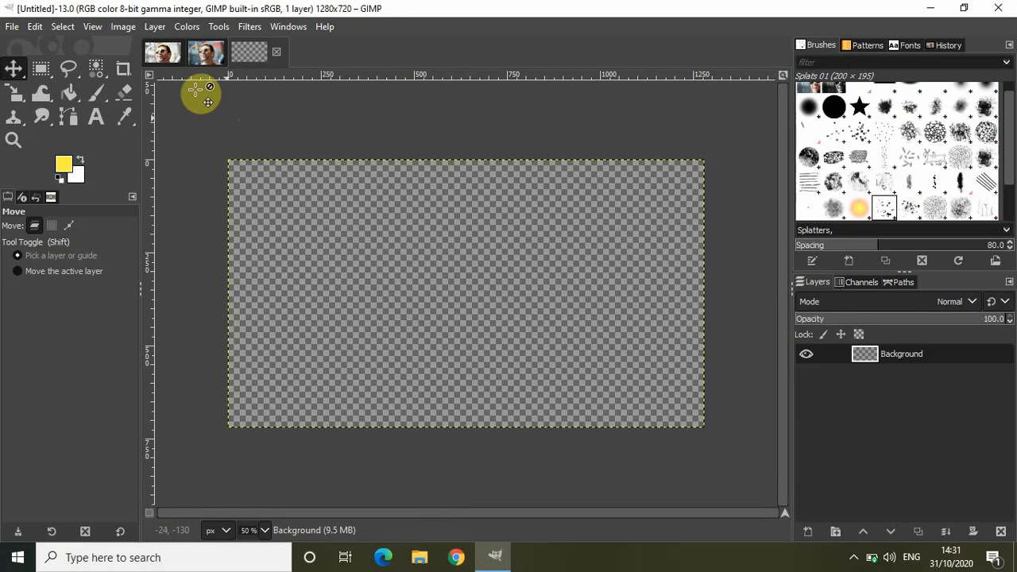
{"action": "left_click", "coordinate": [202, 52]}
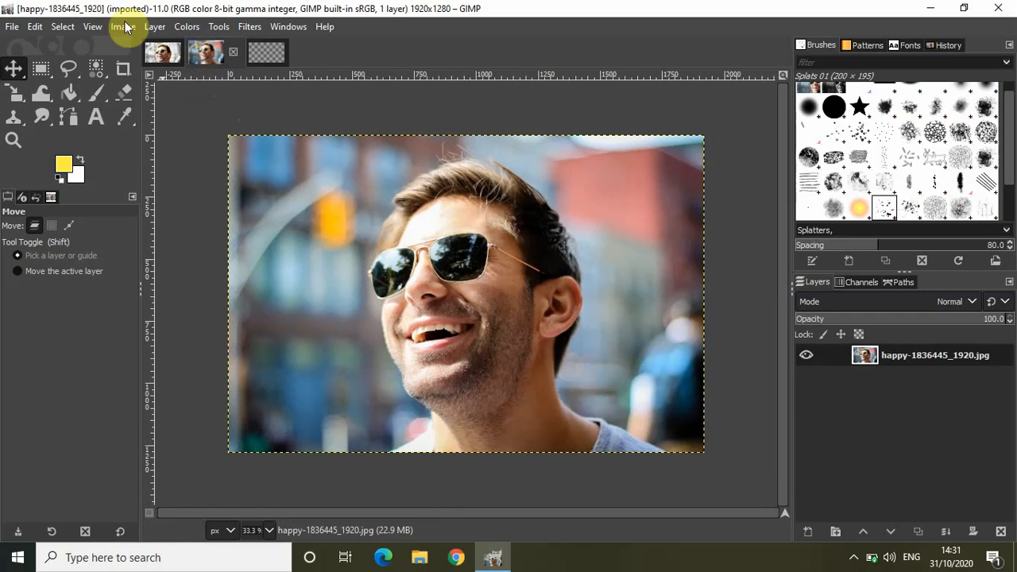
{"action": "left_click", "coordinate": [35, 26]}
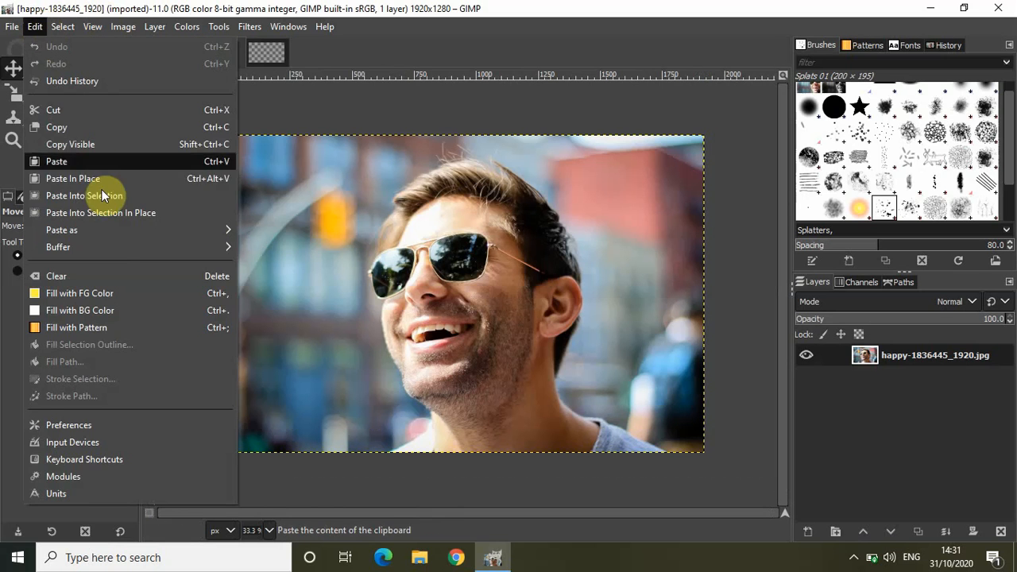
{"action": "left_click", "coordinate": [97, 131]}
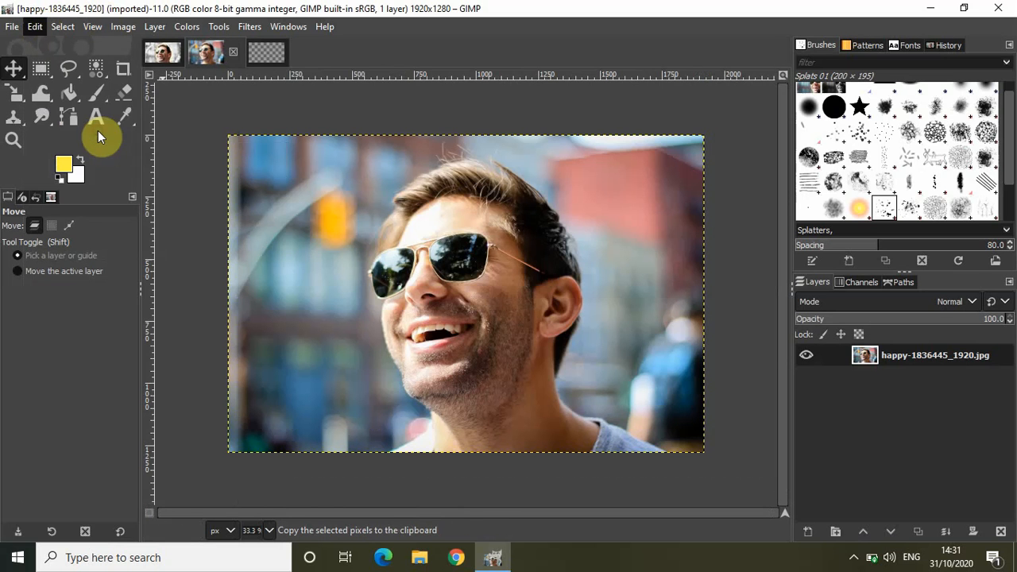
{"action": "left_click", "coordinate": [268, 52]}
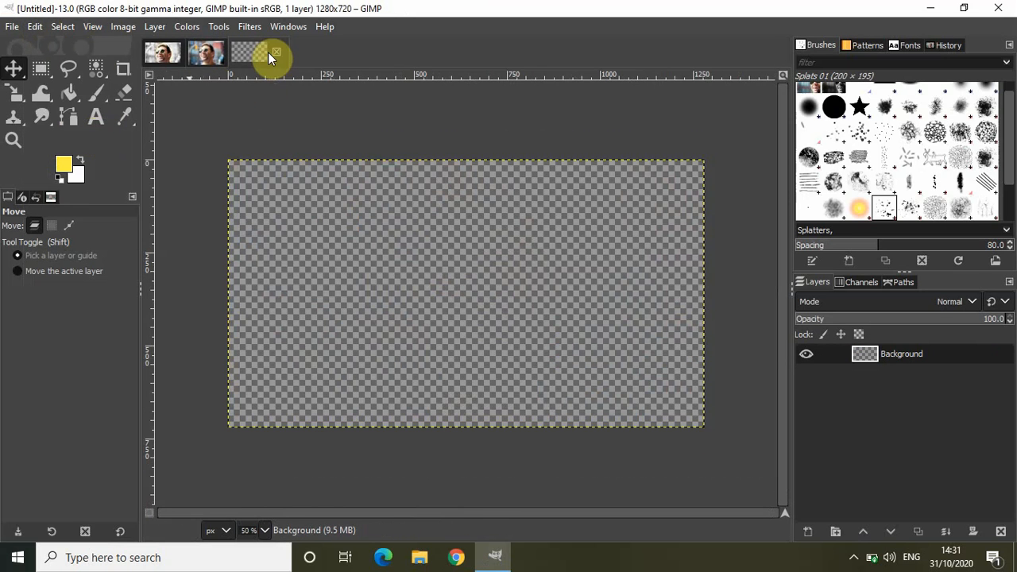
{"action": "left_click", "coordinate": [34, 26]}
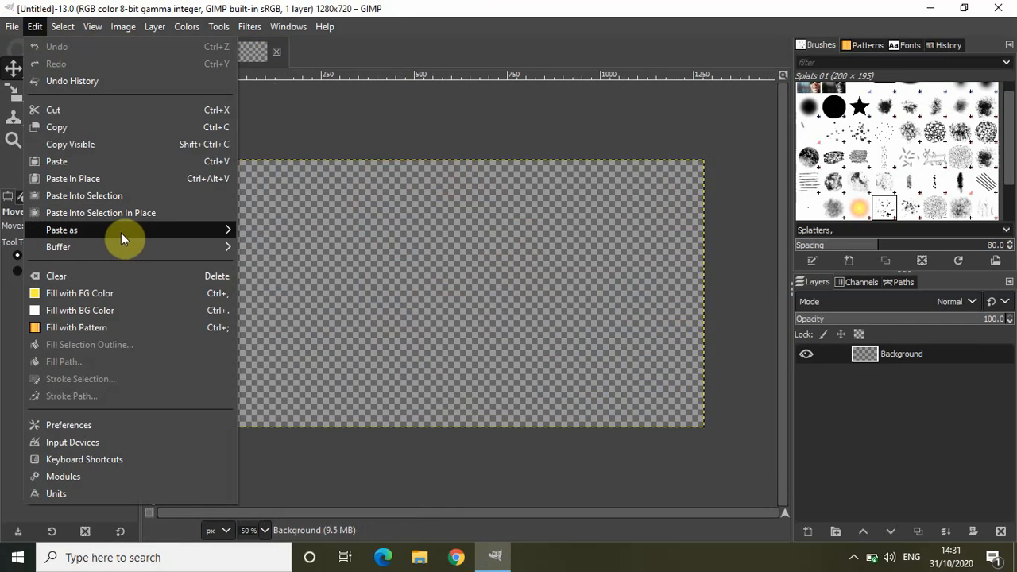
{"action": "mouse_move", "coordinate": [120, 233]}
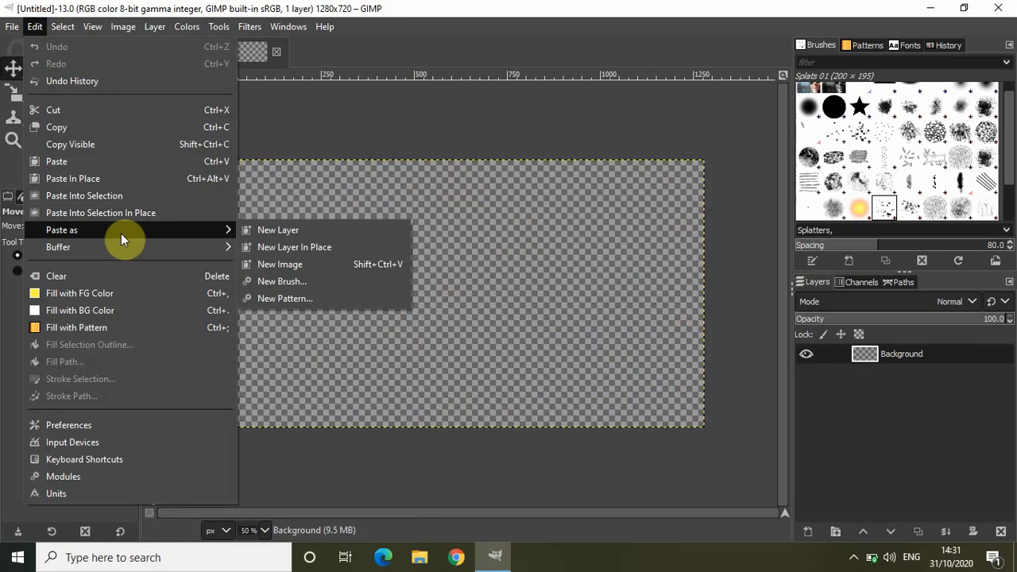
{"action": "left_click", "coordinate": [271, 232]}
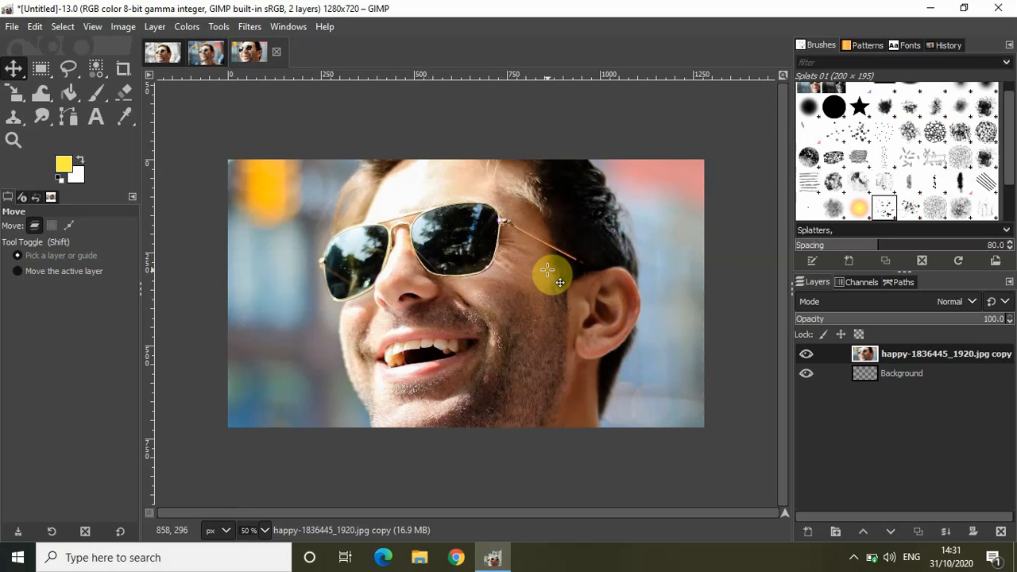
Scale the pasted photo layer proportionally to about 1299 × 866 px and position it to cover the canvas with the man's head in frame.
{"action": "left_click", "coordinate": [12, 95]}
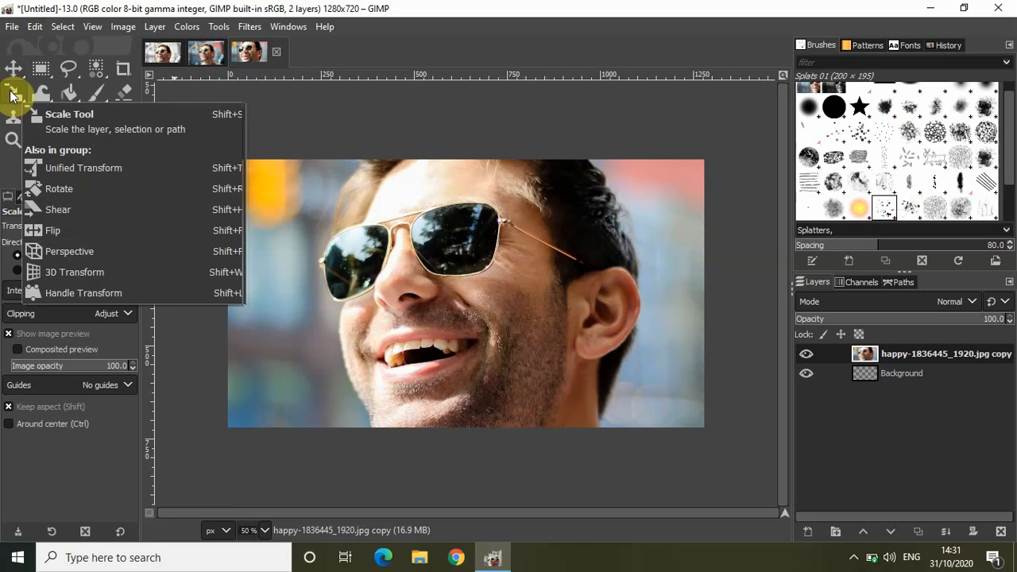
{"action": "left_click", "coordinate": [469, 294]}
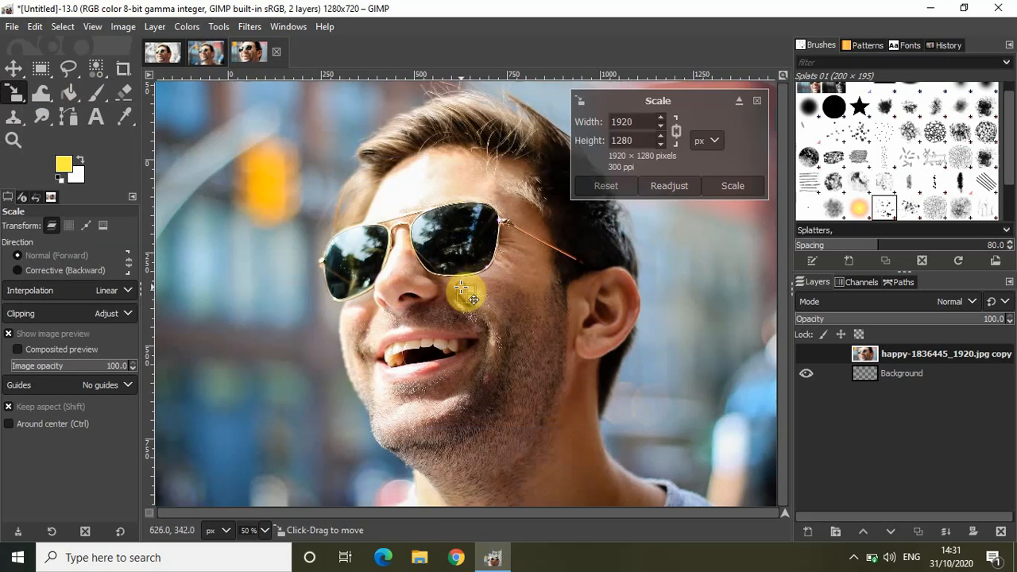
{"action": "left_click_drag", "start_coordinate": [205, 111], "coordinate": [384, 250]}
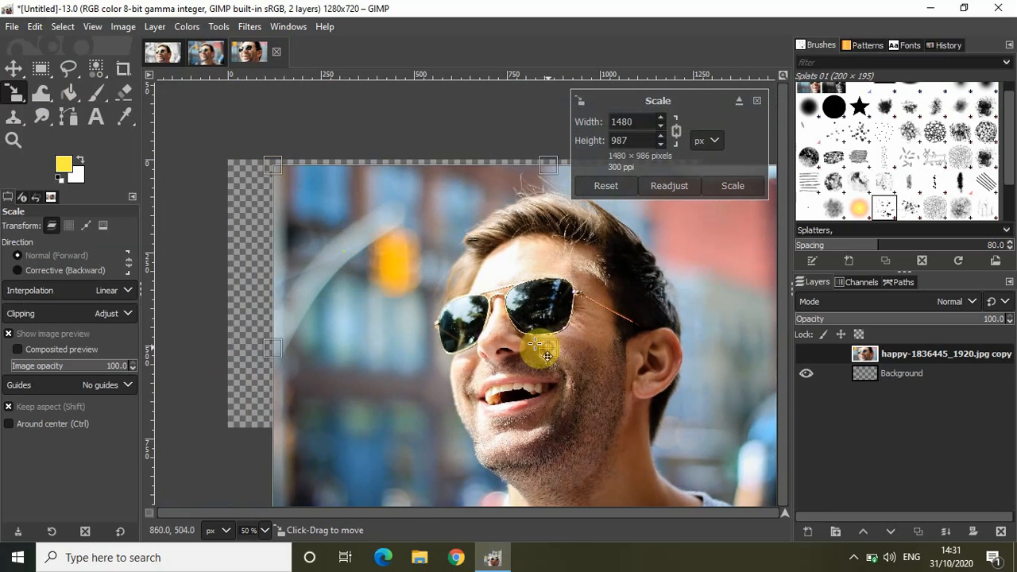
{"action": "left_click_drag", "start_coordinate": [539, 347], "coordinate": [475, 331]}
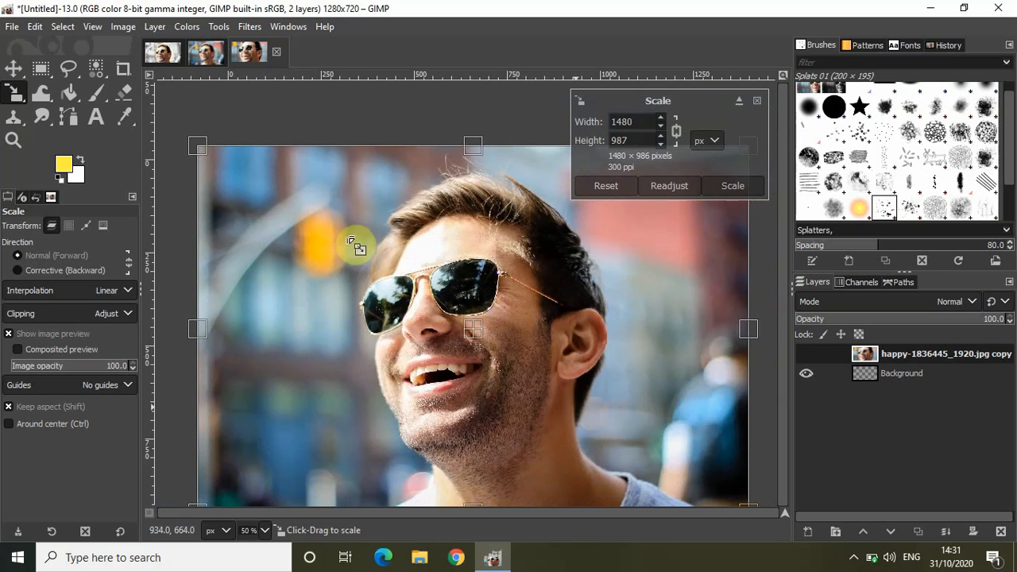
{"action": "left_click_drag", "start_coordinate": [254, 177], "coordinate": [331, 243]}
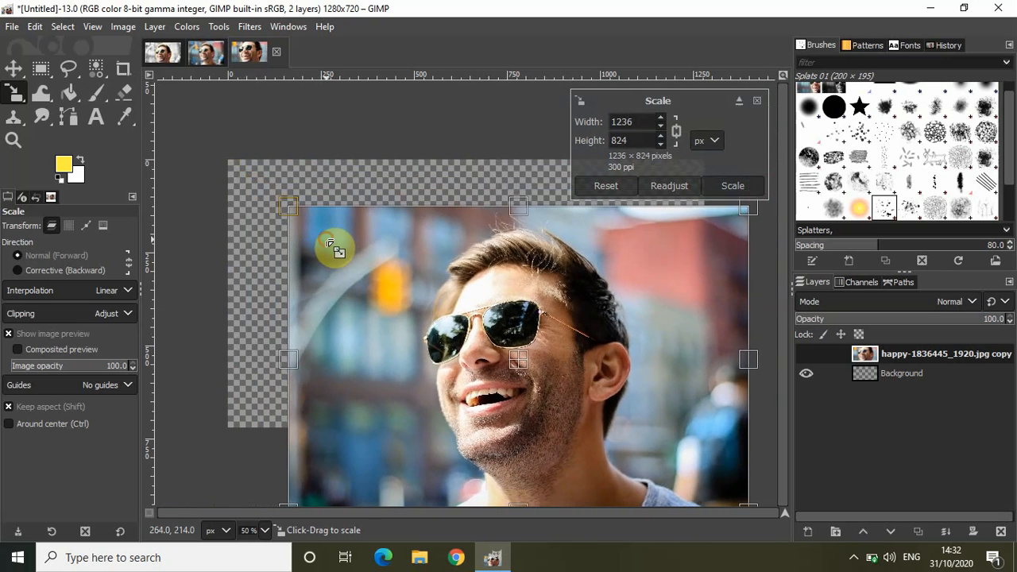
{"action": "left_click_drag", "start_coordinate": [520, 364], "coordinate": [477, 336]}
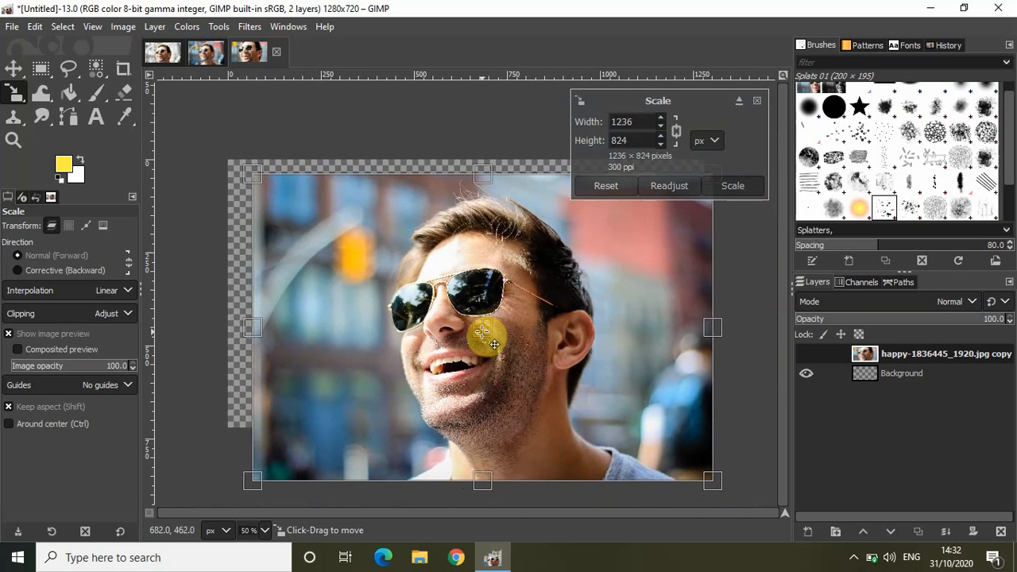
{"action": "left_click_drag", "start_coordinate": [367, 272], "coordinate": [351, 262]}
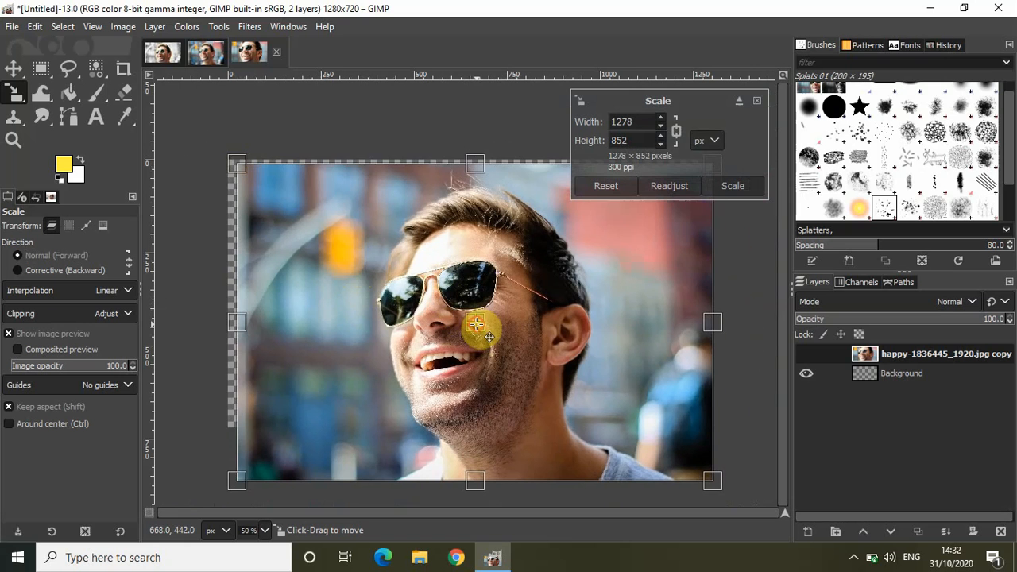
{"action": "mouse_move", "coordinate": [482, 337]}
{"action": "left_mouse_down"}
{"action": "mouse_move", "coordinate": [475, 329]}
{"action": "mouse_move", "coordinate": [490, 343]}
{"action": "left_mouse_up"}
{"action": "left_click_drag", "start_coordinate": [340, 249], "coordinate": [335, 243]}
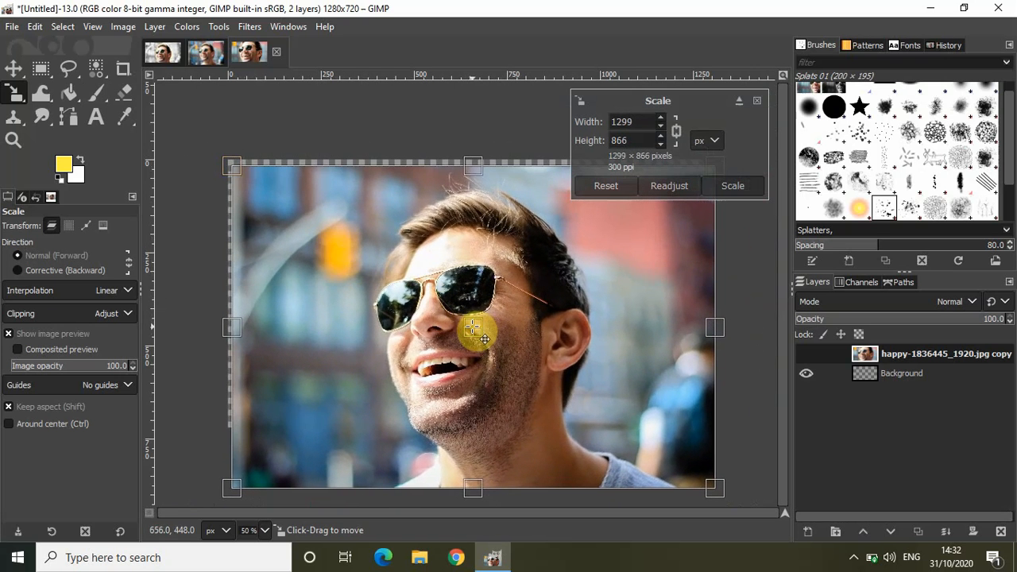
{"action": "left_click_drag", "start_coordinate": [473, 328], "coordinate": [466, 318]}
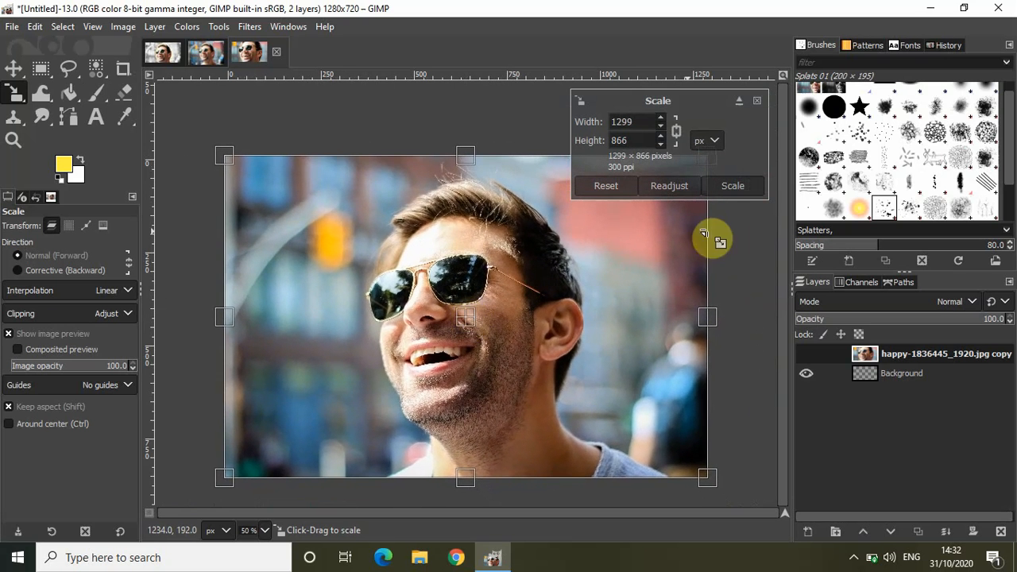
{"action": "left_click", "coordinate": [742, 194]}
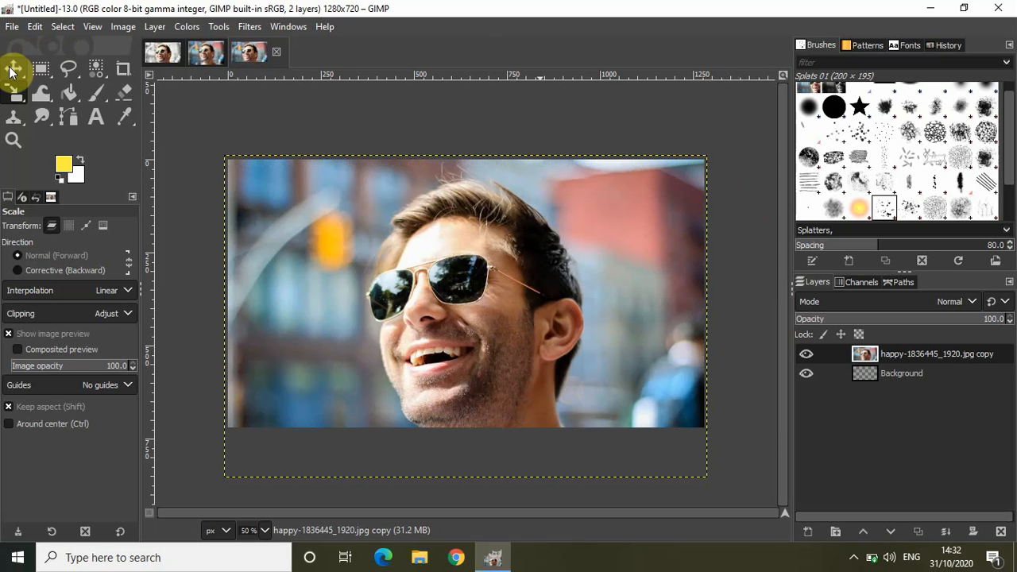
{"action": "left_click", "coordinate": [12, 71]}
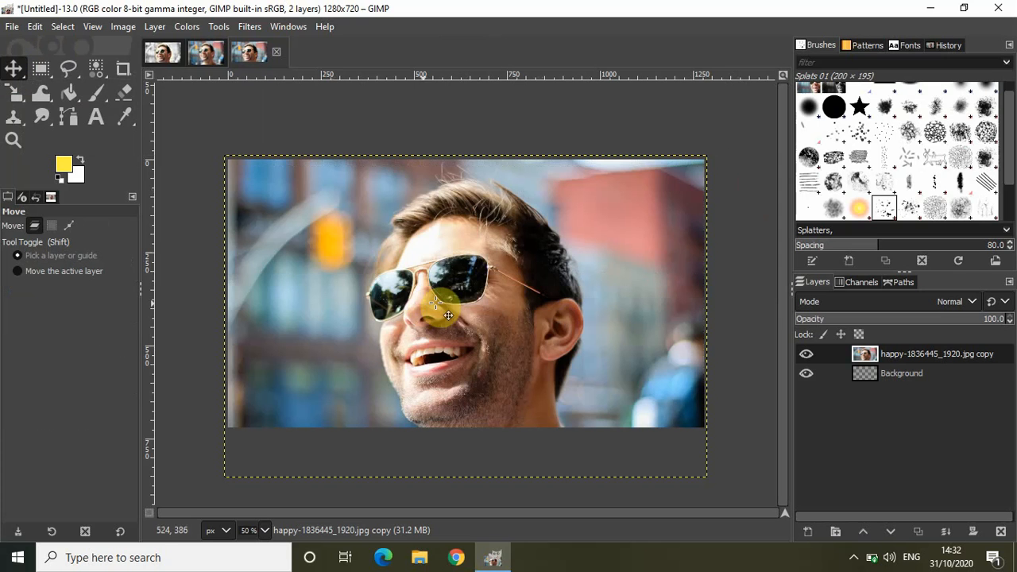
{"action": "left_click_drag", "start_coordinate": [453, 305], "coordinate": [452, 295]}
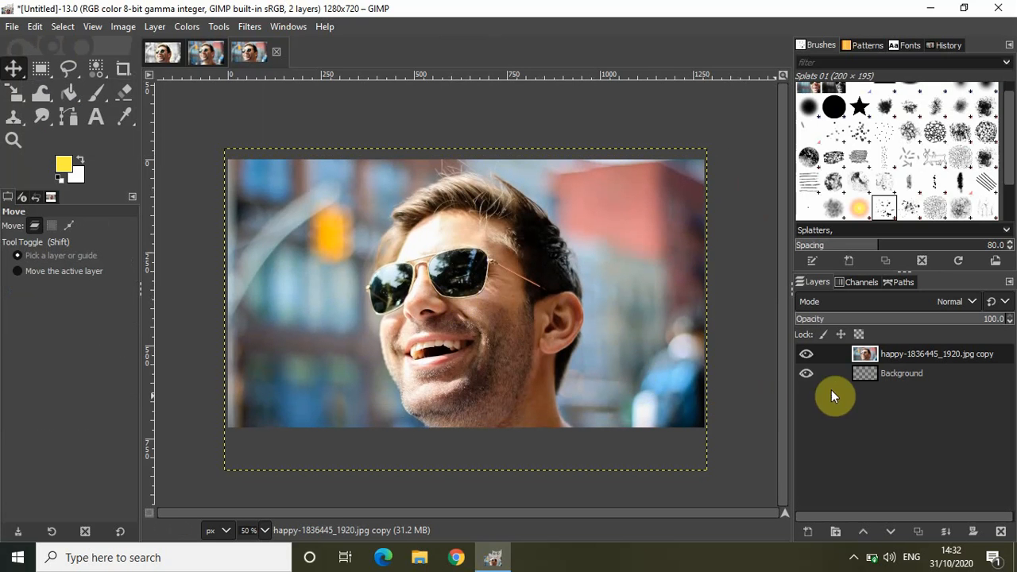
Duplicate the photo layer and hide the original copy beneath the duplicate.
{"action": "left_click", "coordinate": [923, 374]}
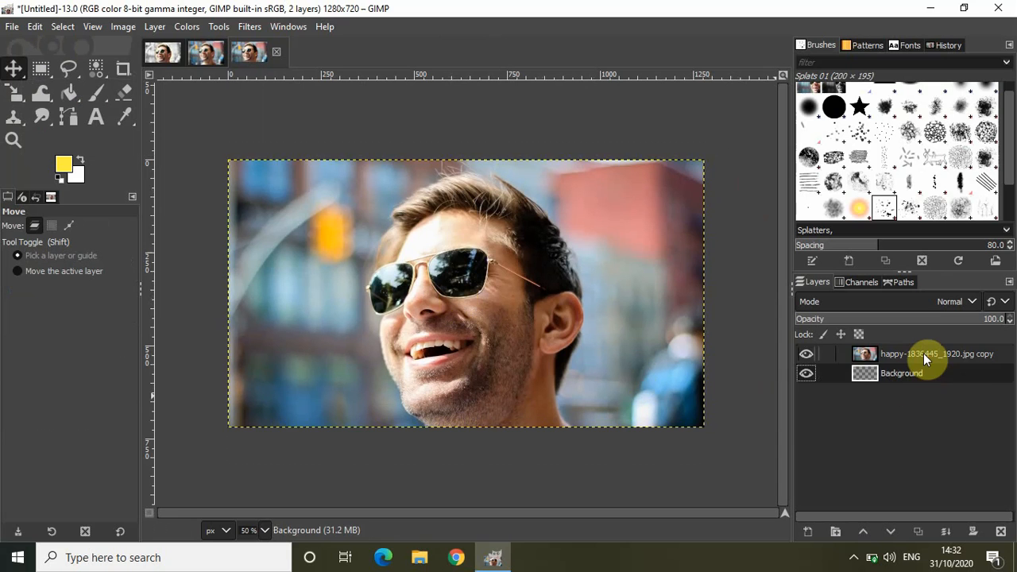
{"action": "left_click", "coordinate": [923, 356]}
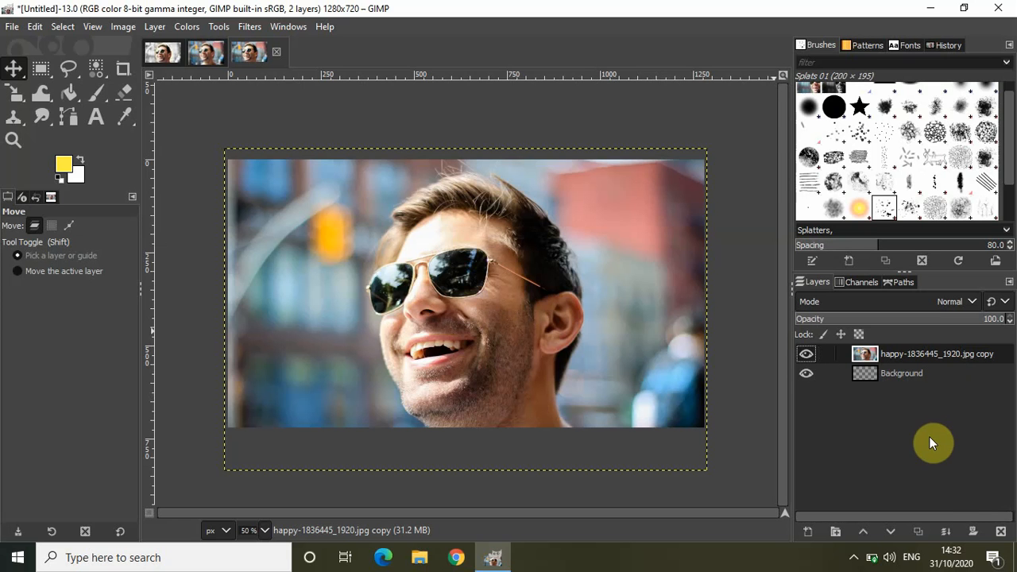
{"action": "left_click", "coordinate": [920, 532]}
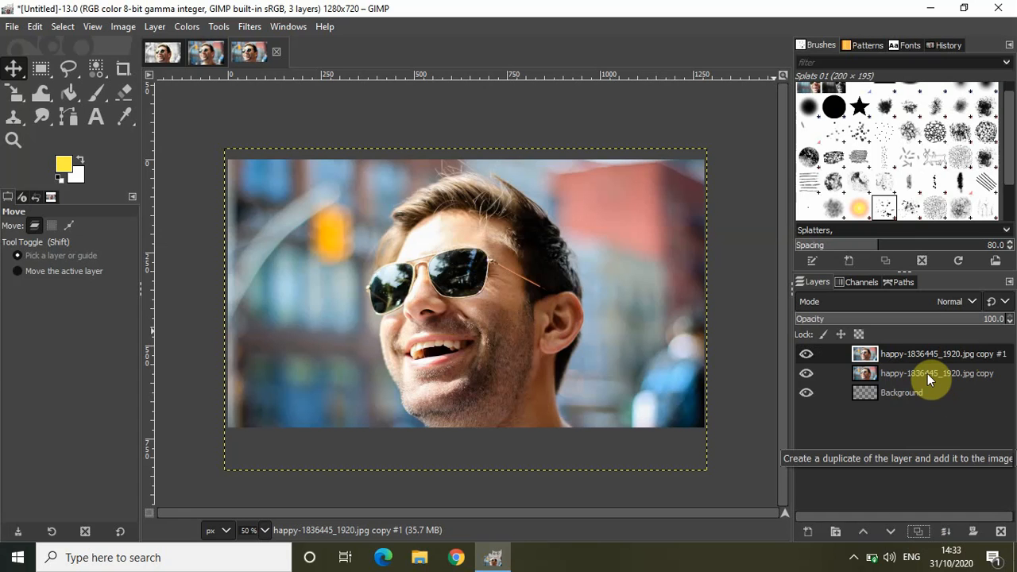
{"action": "left_click", "coordinate": [805, 374]}
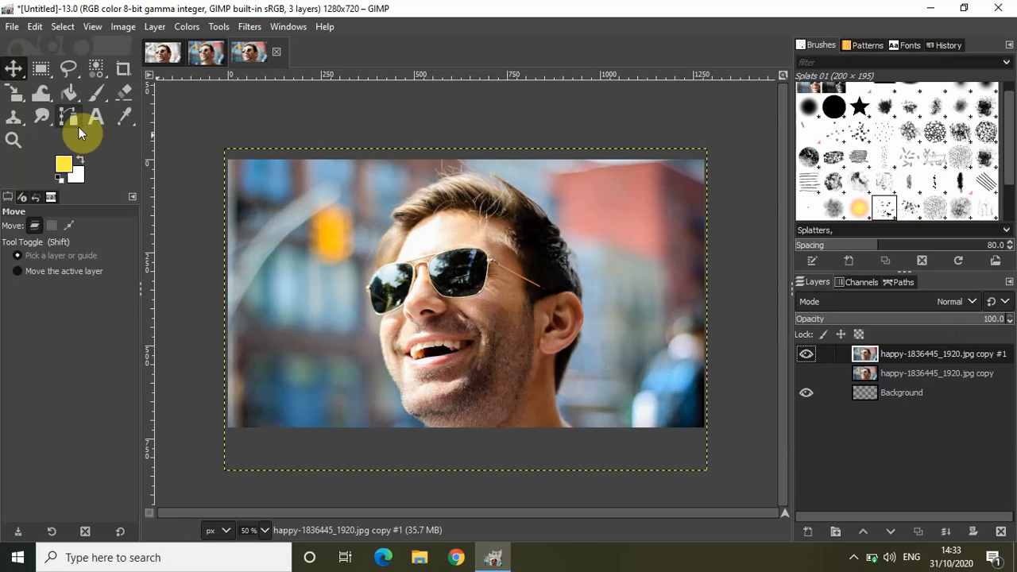
Start a path at the man's chin on the image's lower edge and trace anchors up along his jaw and cheek to the sunglasses.
{"action": "left_click", "coordinate": [68, 121]}
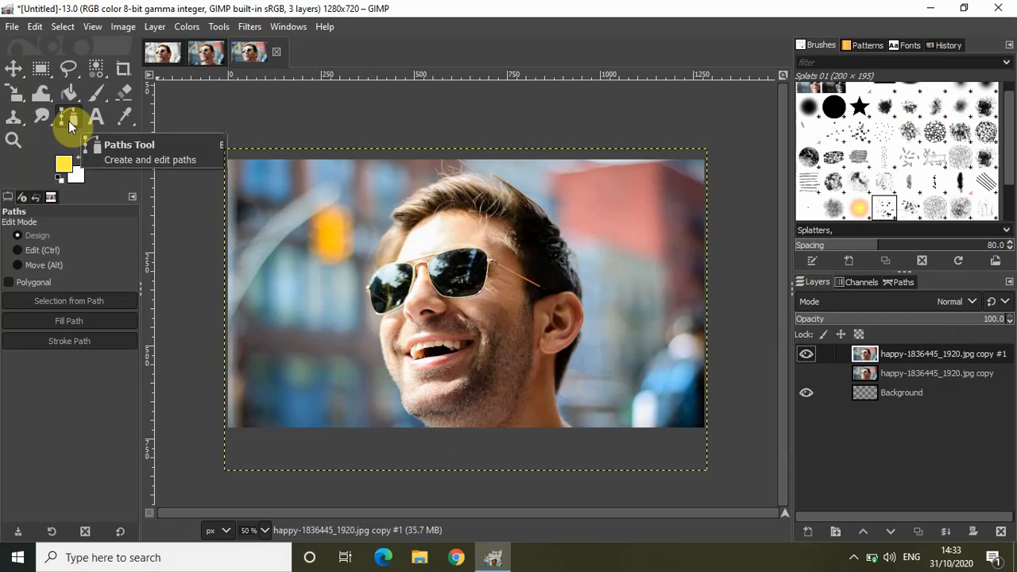
{"action": "left_click", "coordinate": [427, 429]}
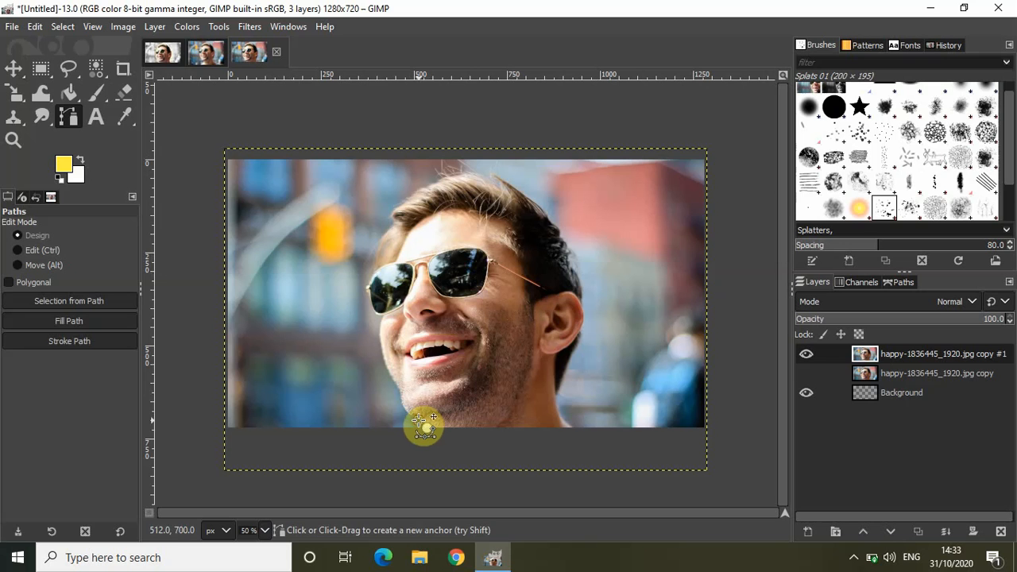
{"action": "left_click", "coordinate": [413, 420]}
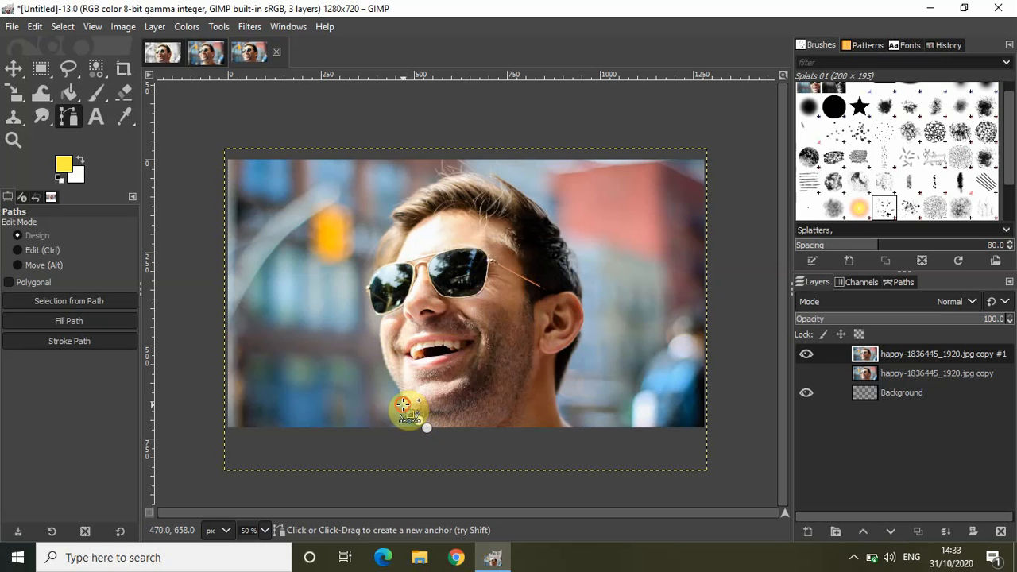
{"action": "left_click", "coordinate": [418, 421]}
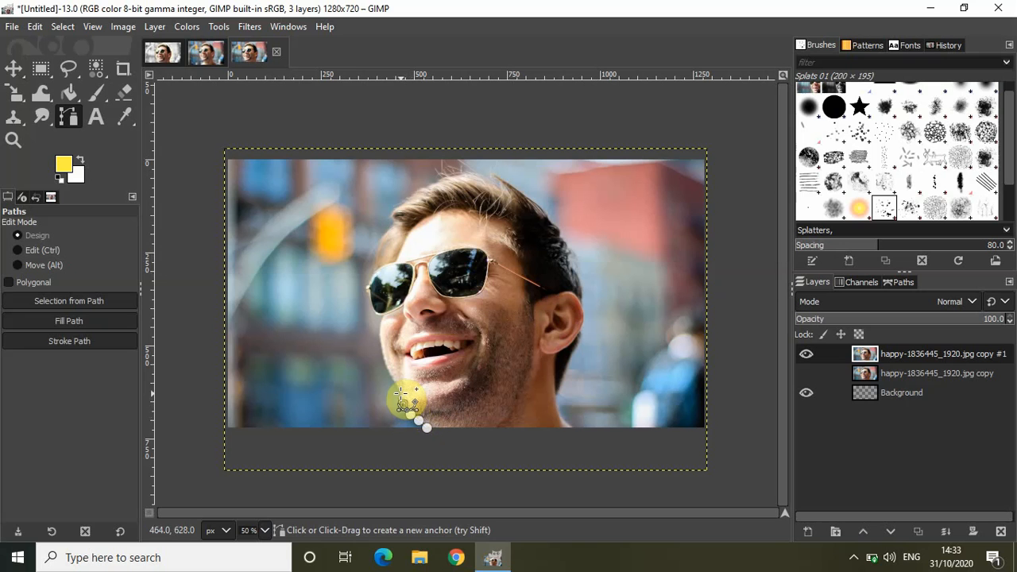
{"action": "left_click", "coordinate": [402, 396]}
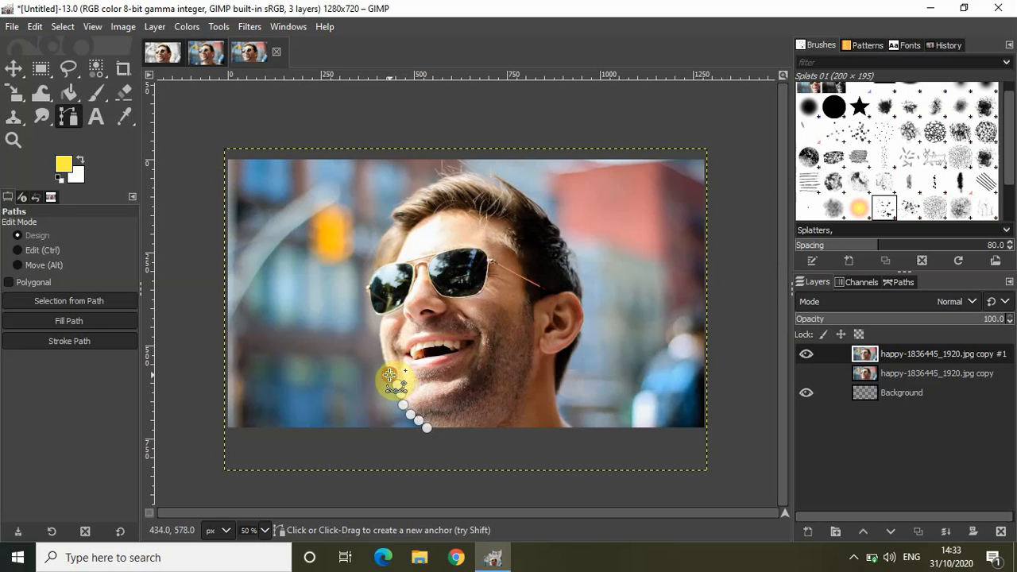
{"action": "left_click", "coordinate": [390, 374]}
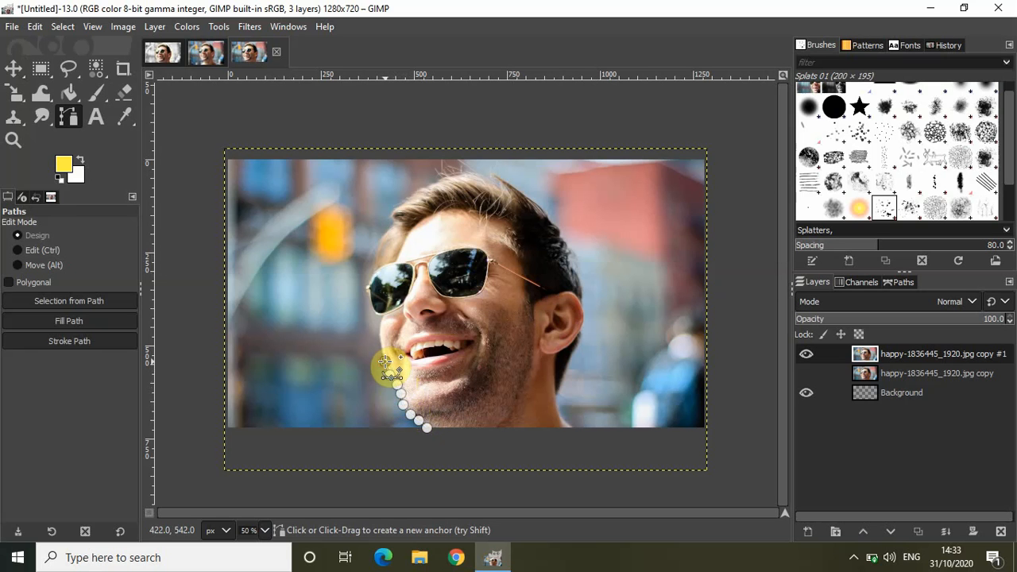
{"action": "left_click", "coordinate": [386, 362]}
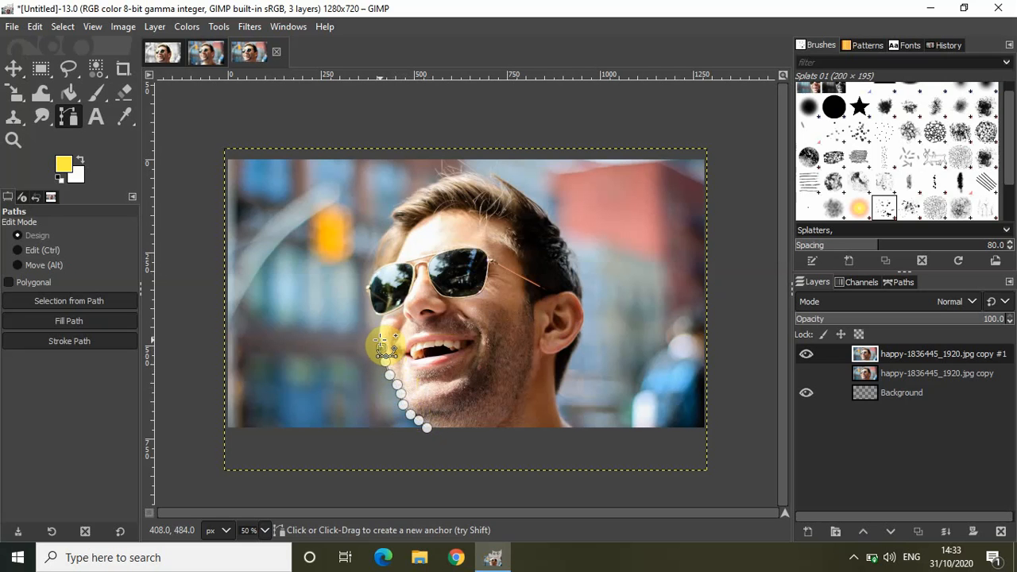
{"action": "left_click", "coordinate": [381, 336]}
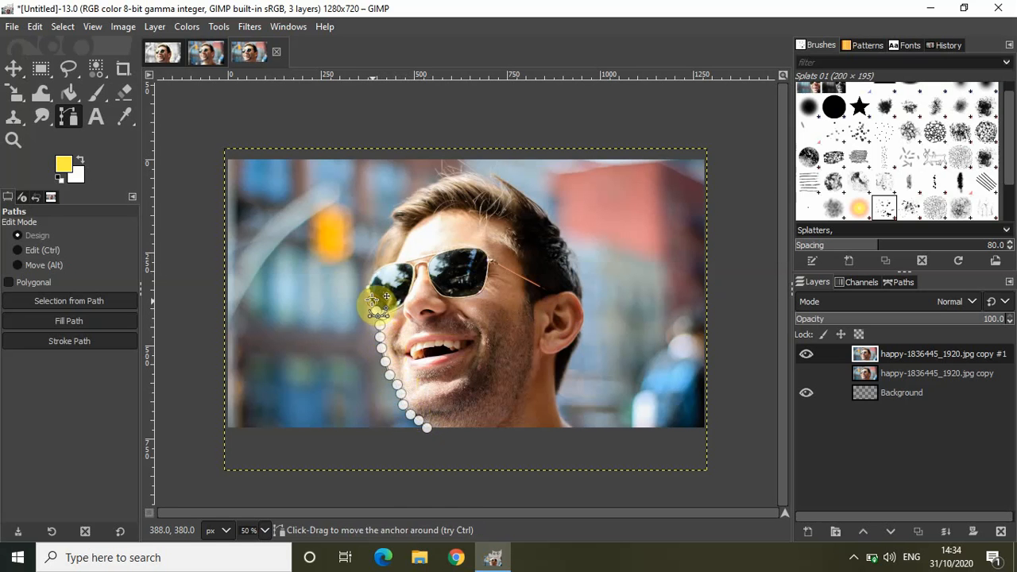
Continue the path around the outer edge of the sunglasses and up the forehead to the front of the hair.
{"action": "left_click", "coordinate": [375, 298]}
{"action": "left_click", "coordinate": [369, 291]}
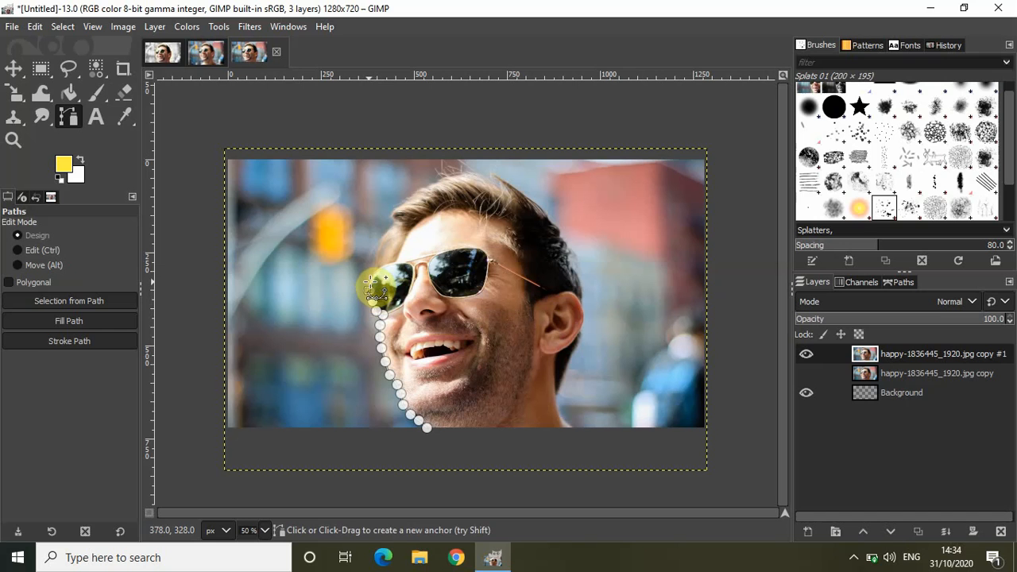
{"action": "left_click", "coordinate": [375, 274]}
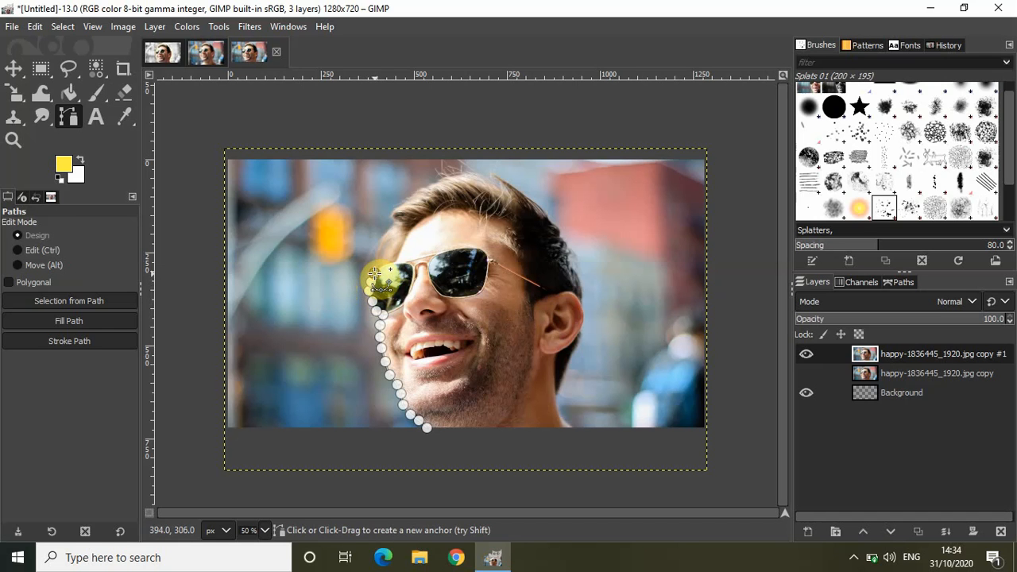
{"action": "left_click", "coordinate": [383, 267]}
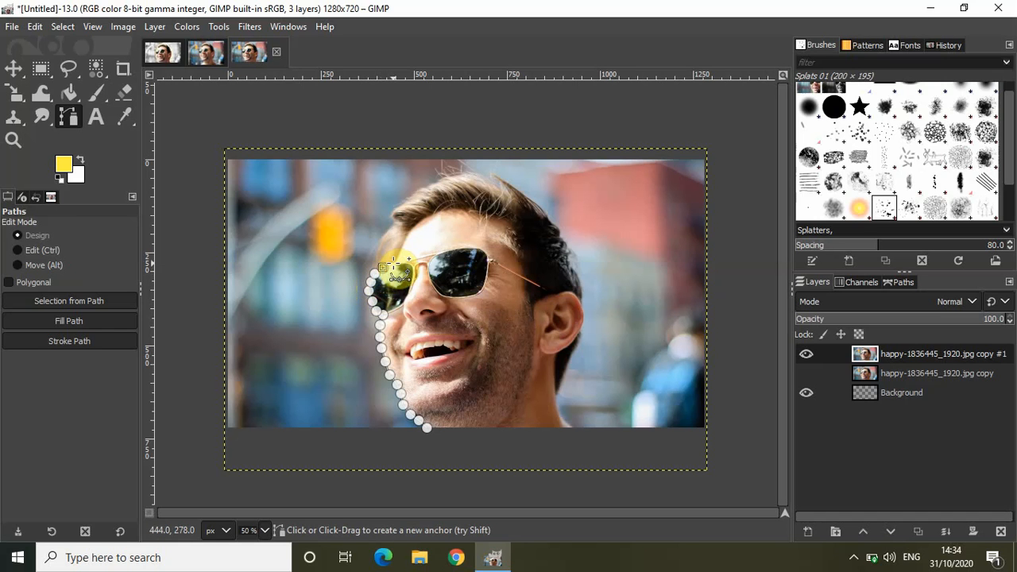
{"action": "left_click", "coordinate": [395, 265]}
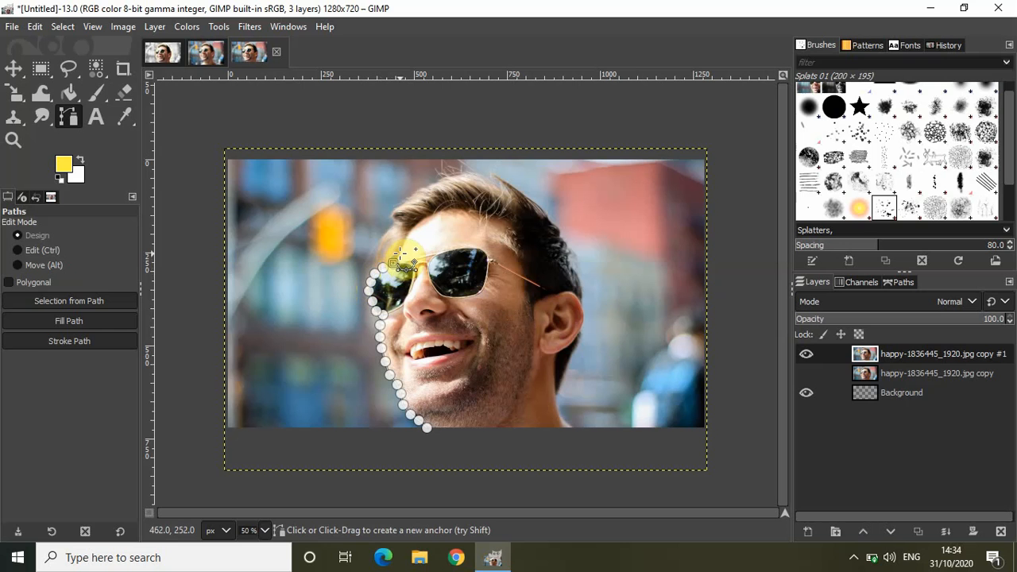
{"action": "left_click", "coordinate": [399, 252]}
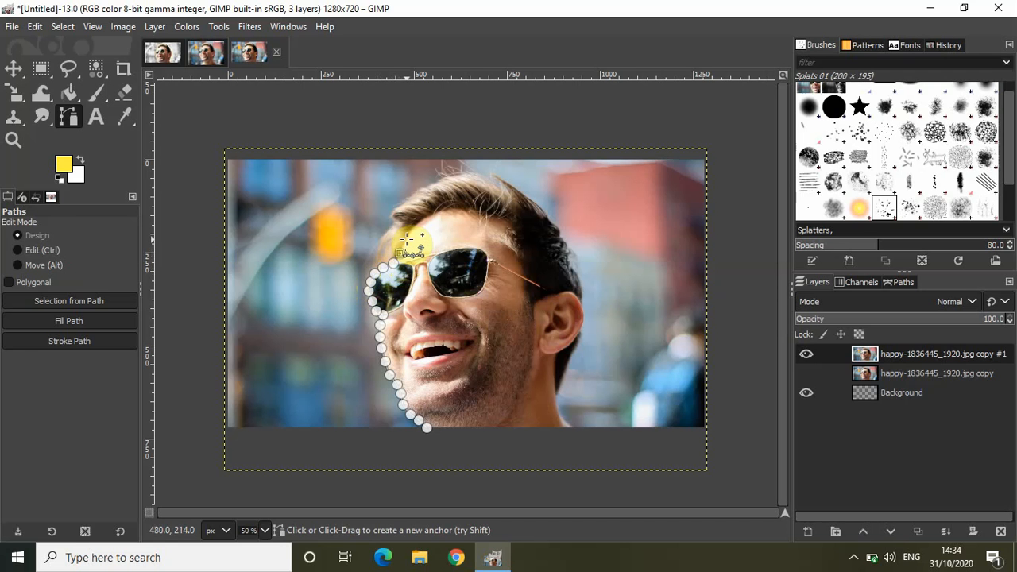
{"action": "left_click", "coordinate": [409, 237]}
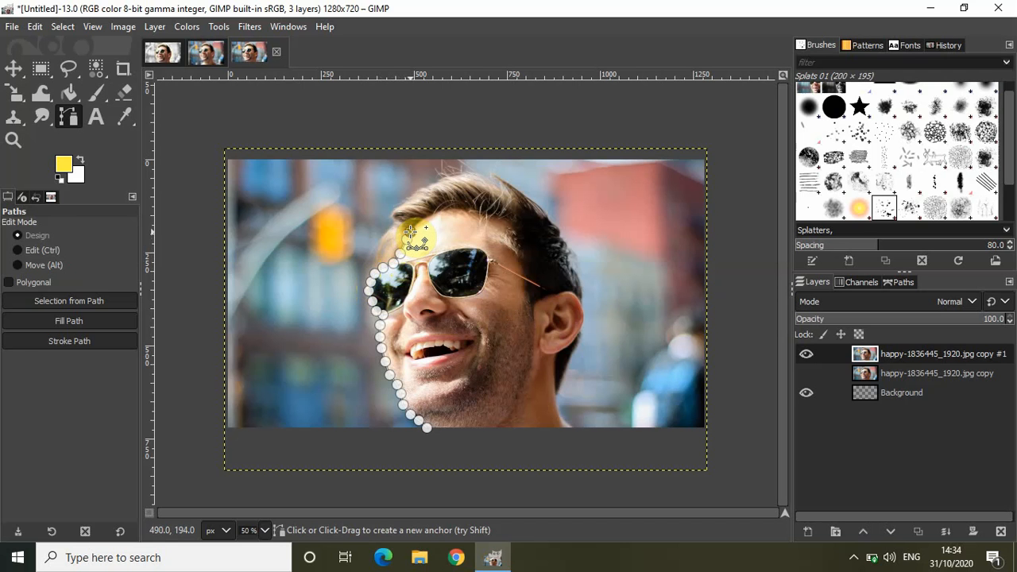
{"action": "left_click", "coordinate": [397, 213]}
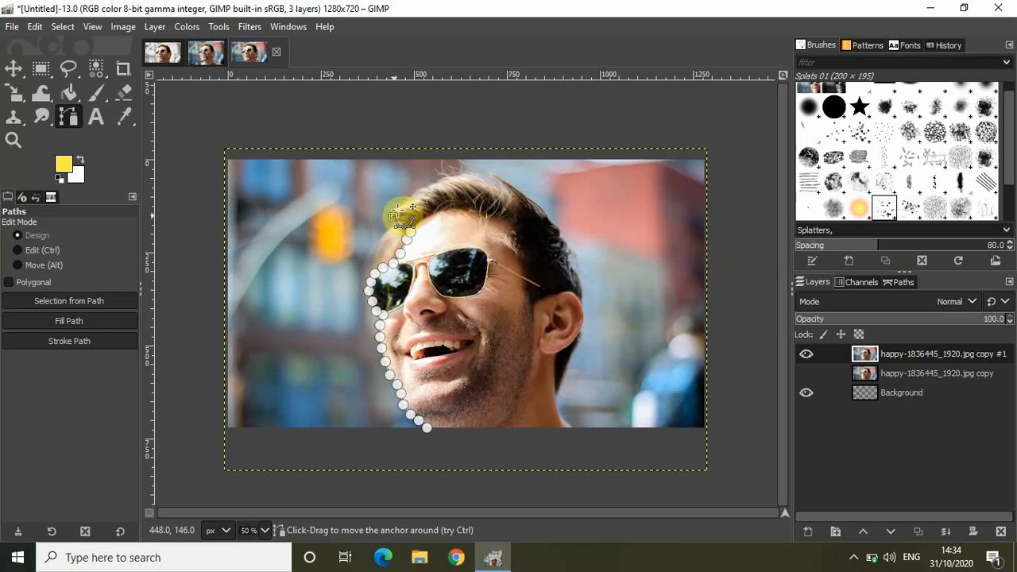
Continue the path with closely spaced anchors over the top of the man's hair, including the protruding tuft near the crown.
{"action": "left_click", "coordinate": [414, 196]}
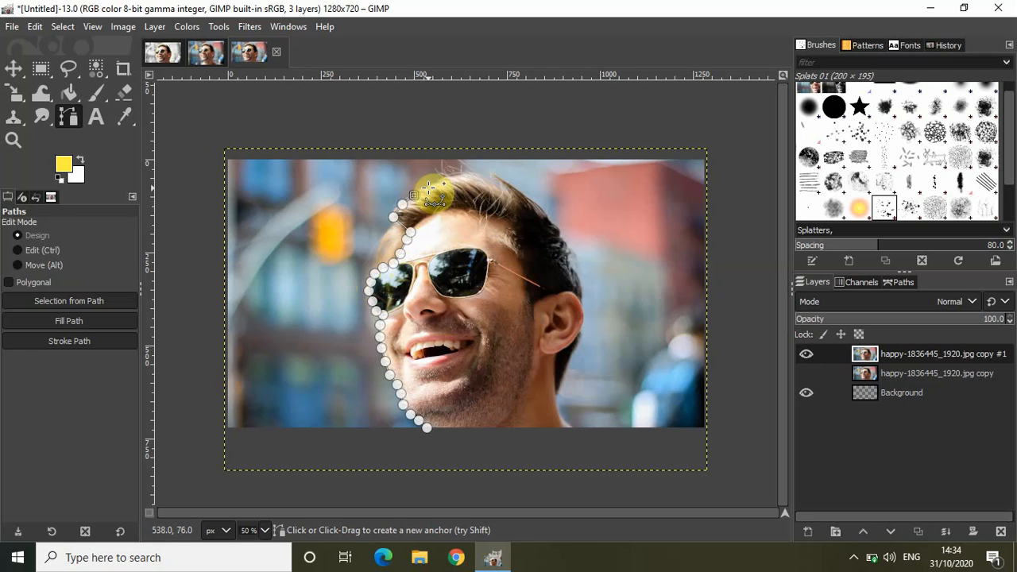
{"action": "left_click", "coordinate": [427, 186]}
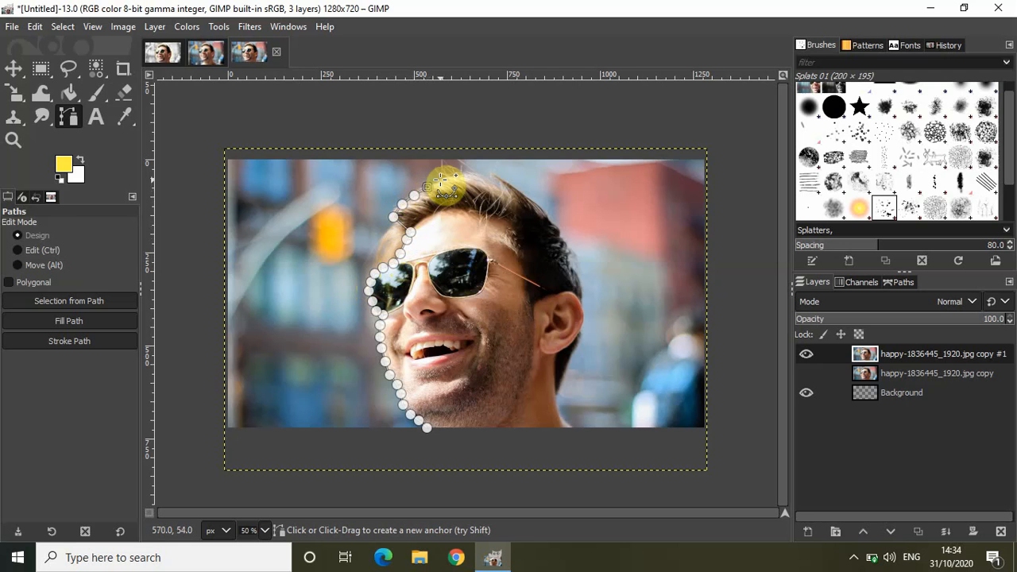
{"action": "left_click", "coordinate": [440, 178]}
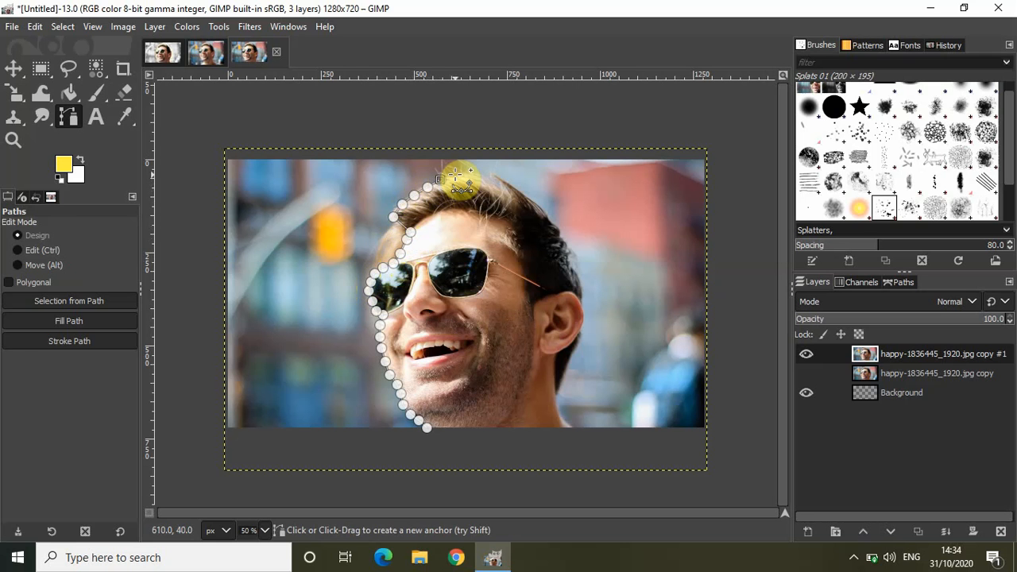
{"action": "left_click", "coordinate": [454, 173]}
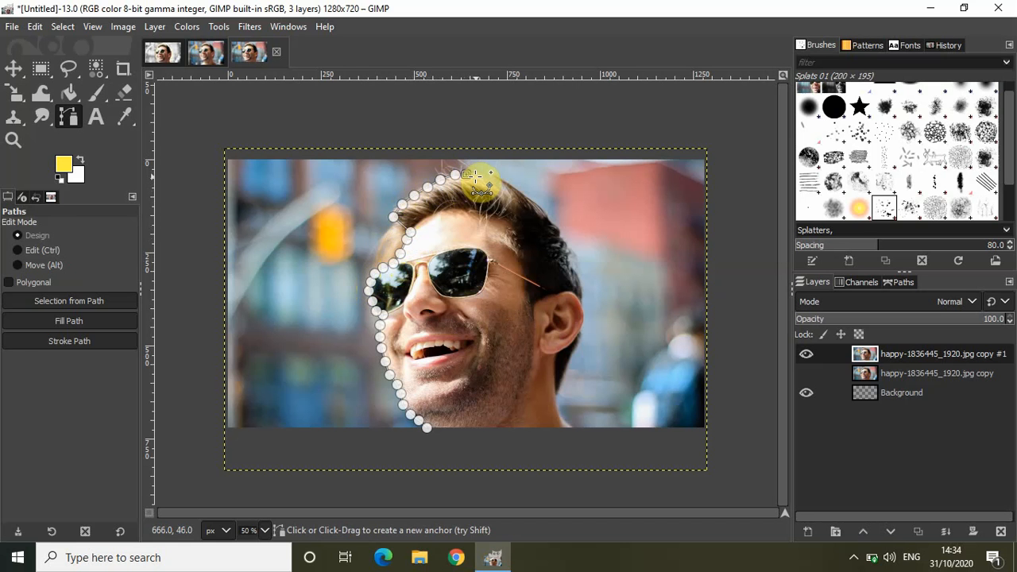
{"action": "left_click", "coordinate": [475, 174]}
{"action": "left_click", "coordinate": [482, 181]}
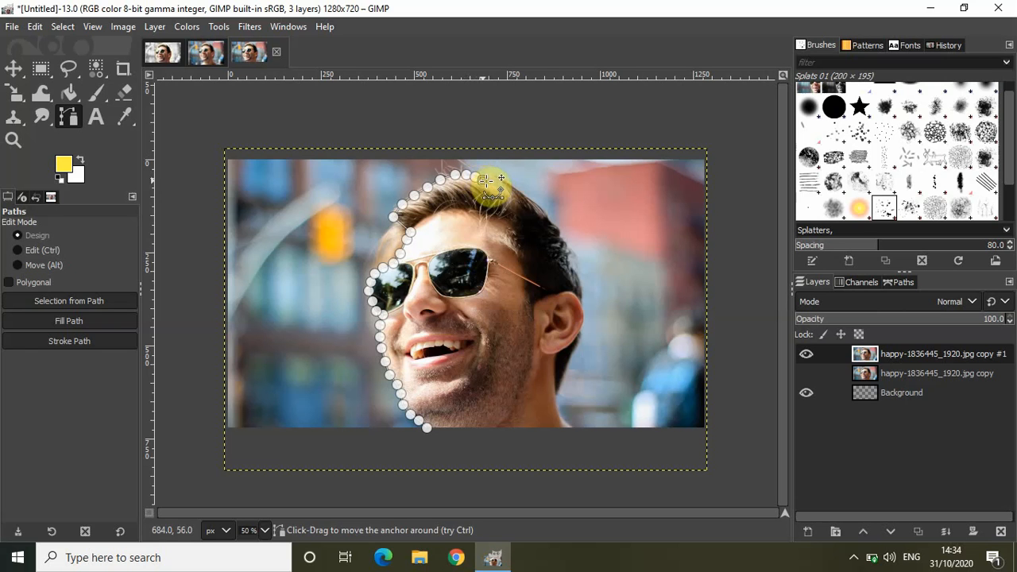
{"action": "left_click", "coordinate": [492, 184]}
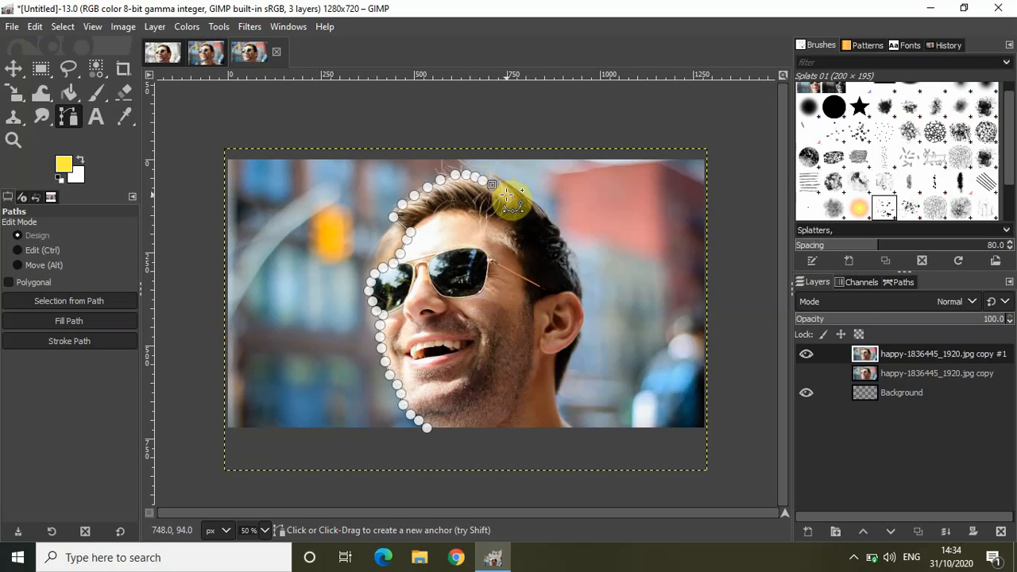
{"action": "left_click", "coordinate": [501, 192]}
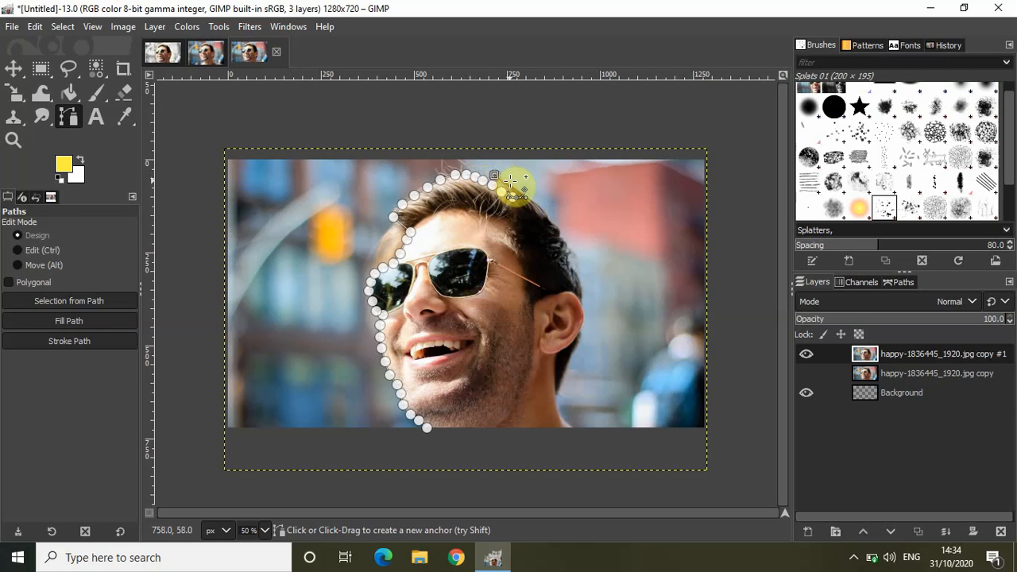
{"action": "left_click", "coordinate": [510, 182]}
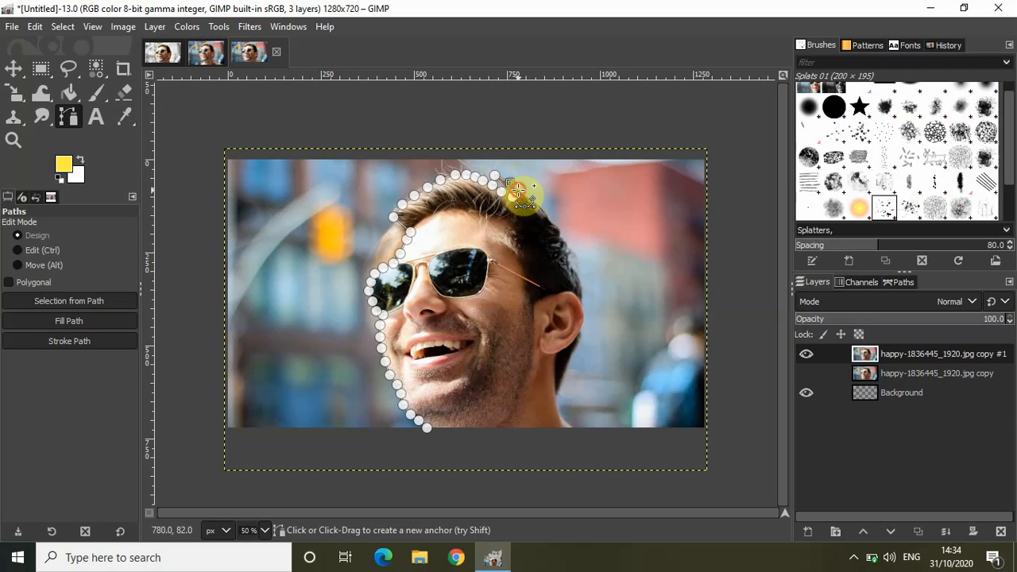
{"action": "left_click", "coordinate": [518, 191]}
{"action": "left_click", "coordinate": [531, 199]}
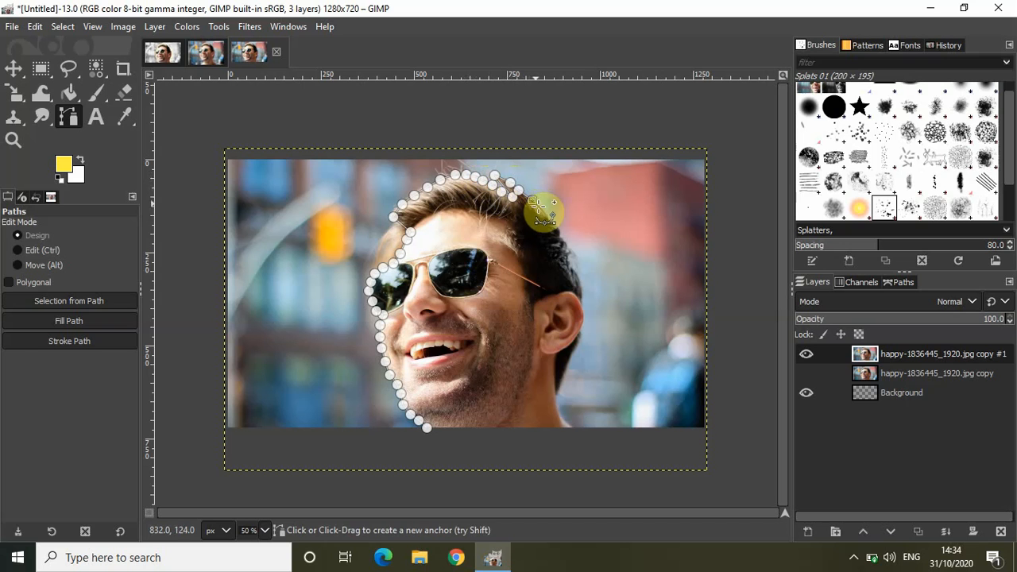
Continue the path down the back of the man's head to just above his ear.
{"action": "left_click", "coordinate": [541, 212]}
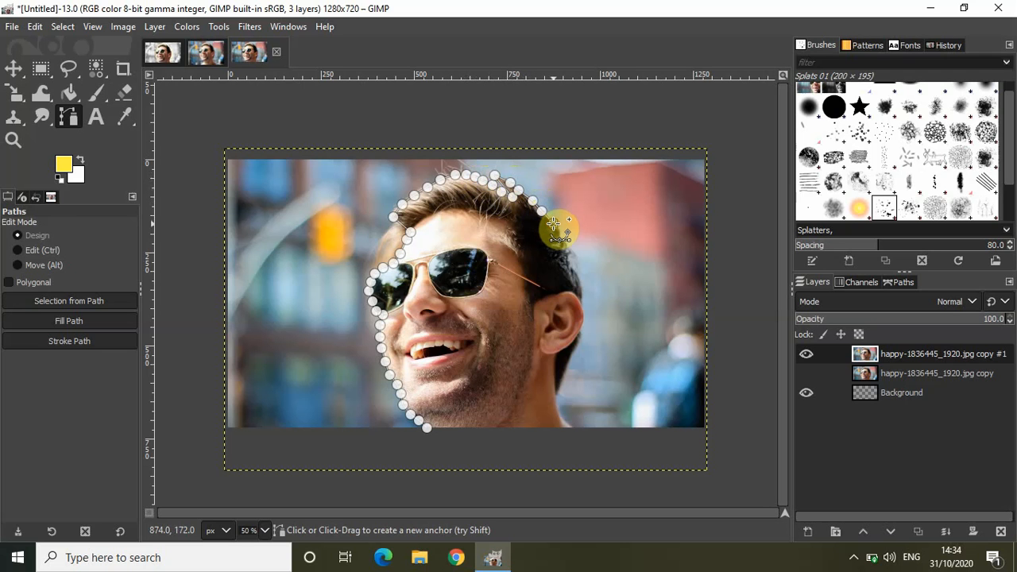
{"action": "left_click", "coordinate": [554, 225]}
{"action": "left_click", "coordinate": [559, 233]}
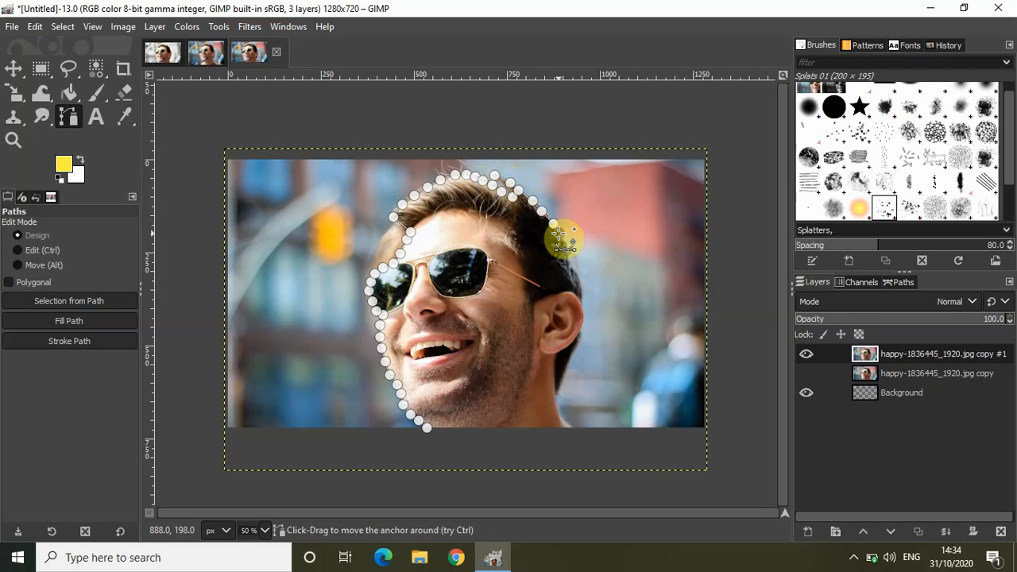
{"action": "left_click", "coordinate": [566, 247]}
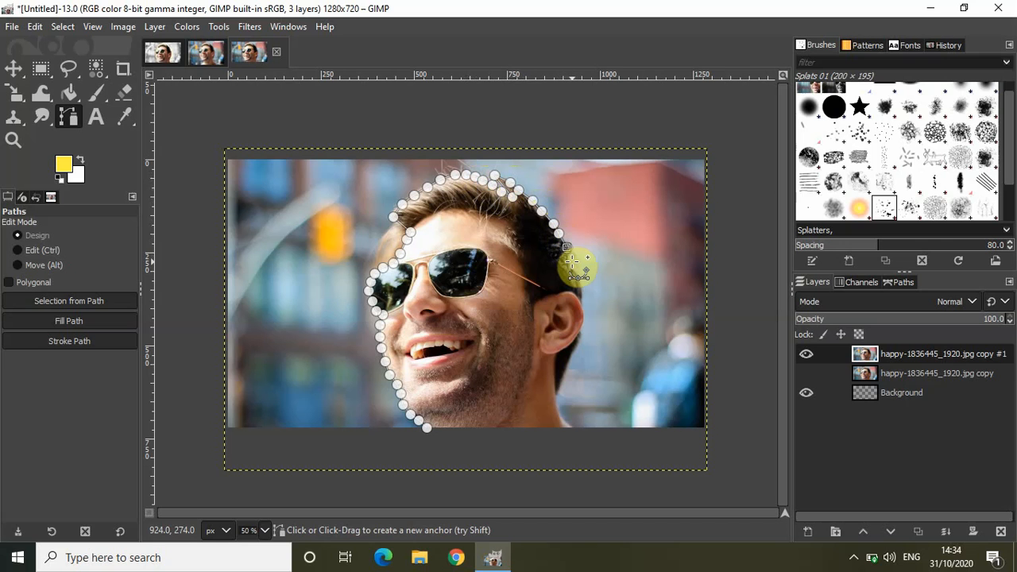
{"action": "left_click", "coordinate": [571, 261]}
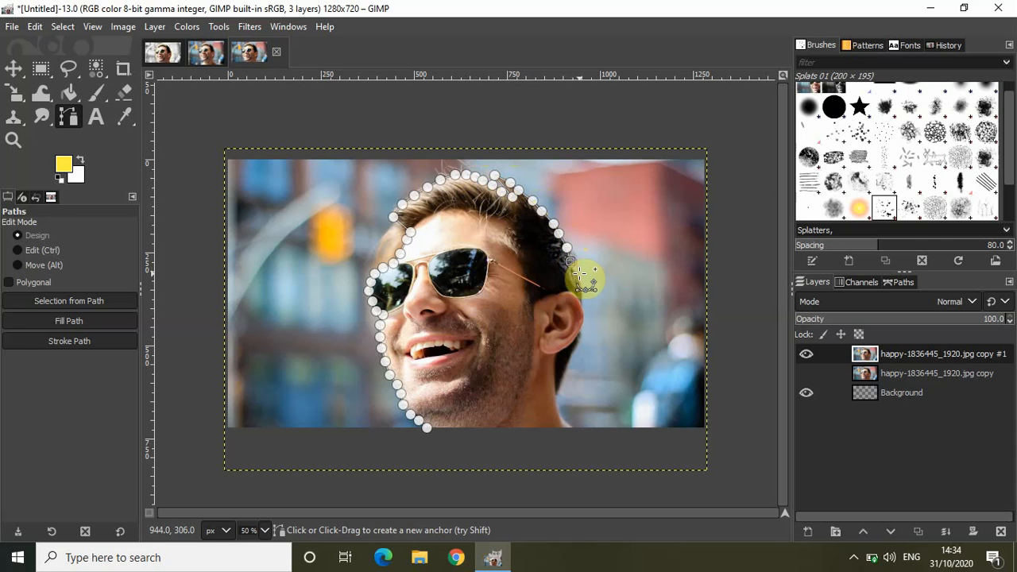
{"action": "left_click", "coordinate": [578, 272]}
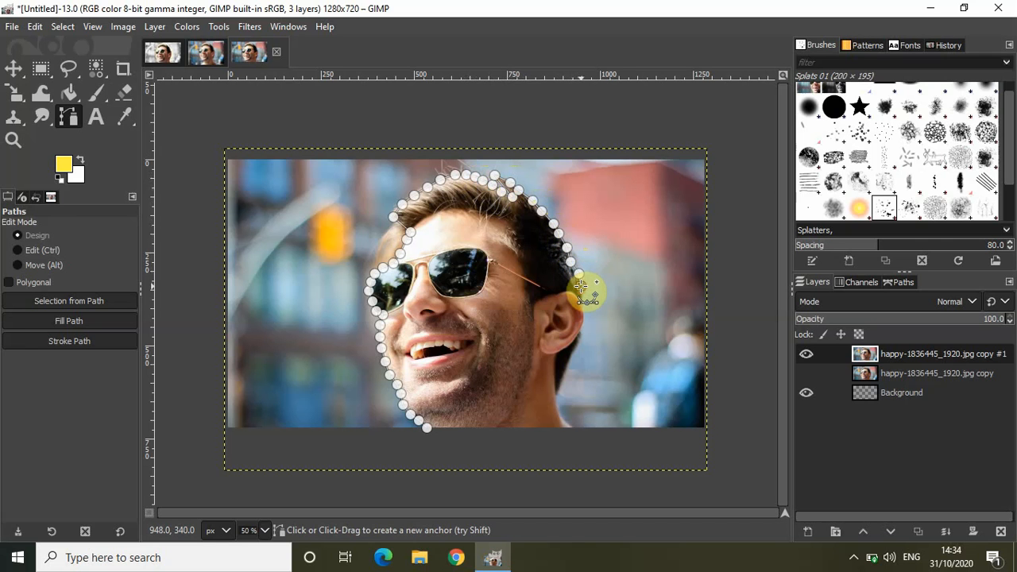
Continue the path around the outer edge of the man's ear to just below the earlobe.
{"action": "left_click", "coordinate": [580, 286]}
{"action": "left_click", "coordinate": [582, 300]}
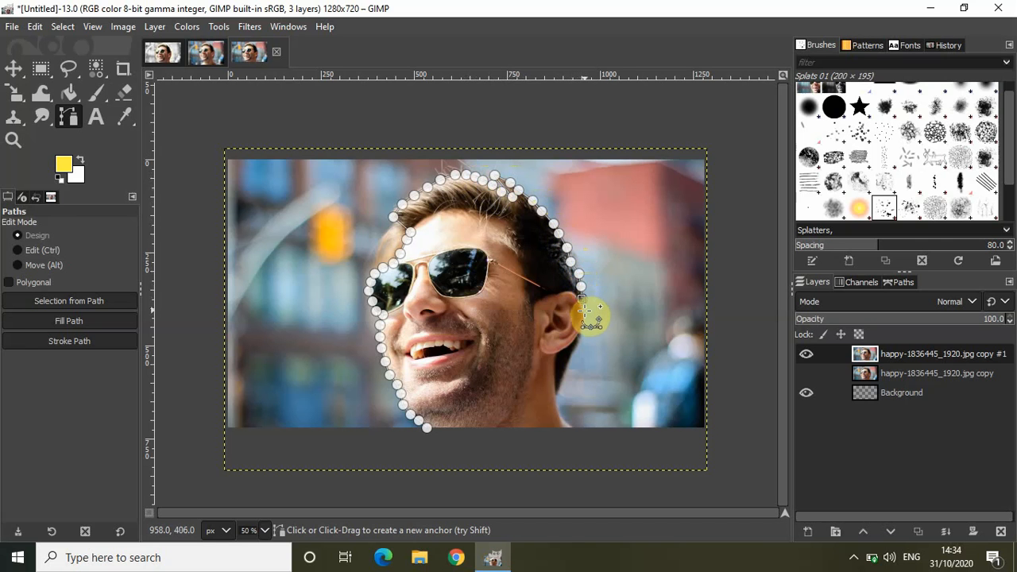
{"action": "left_click", "coordinate": [584, 313]}
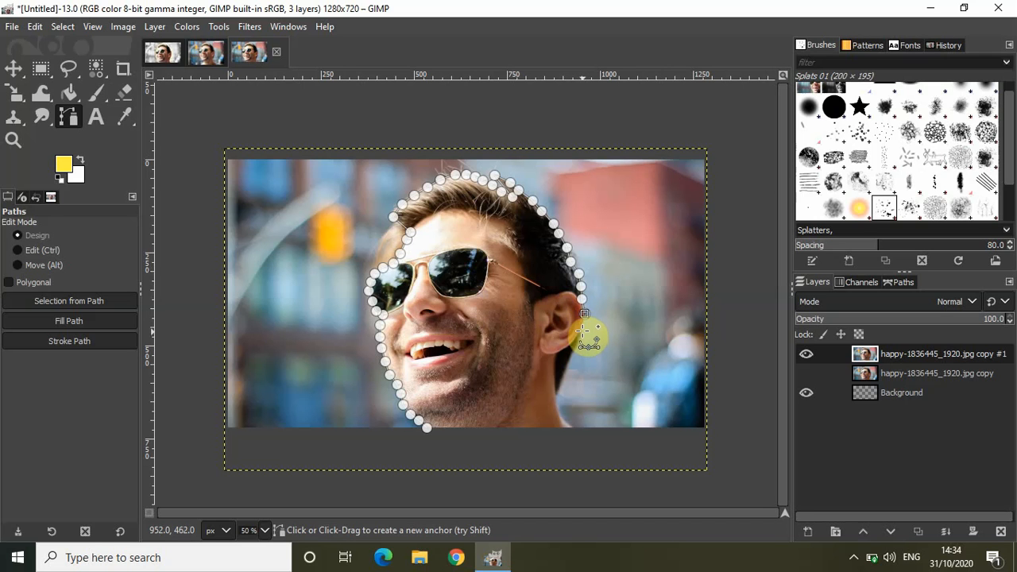
{"action": "left_click", "coordinate": [582, 328]}
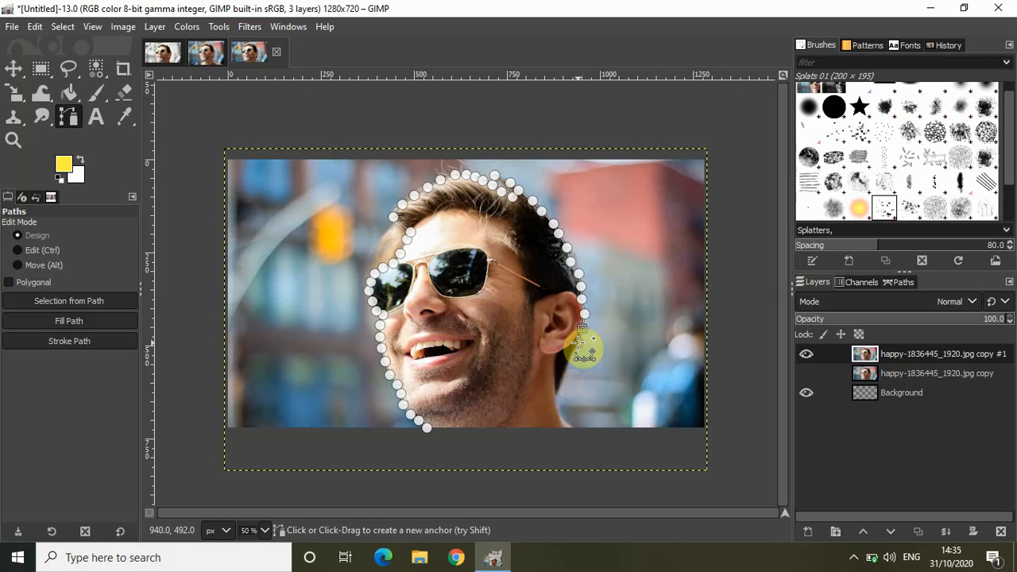
{"action": "left_click", "coordinate": [578, 342]}
{"action": "left_click", "coordinate": [571, 356]}
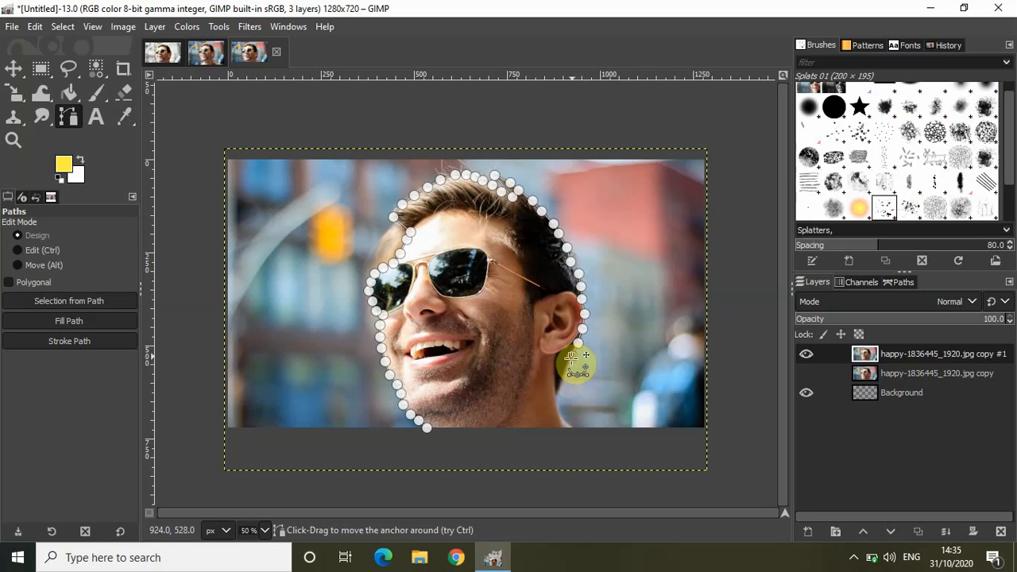
Continue the path down the back of the man's neck to just below the image's lower edge.
{"action": "left_click", "coordinate": [564, 373]}
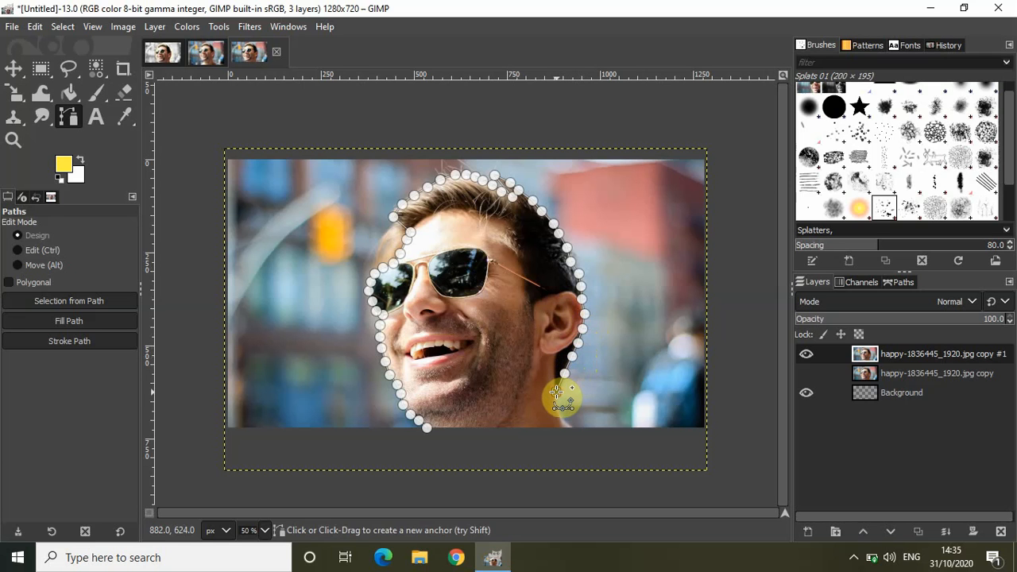
{"action": "left_click", "coordinate": [556, 392]}
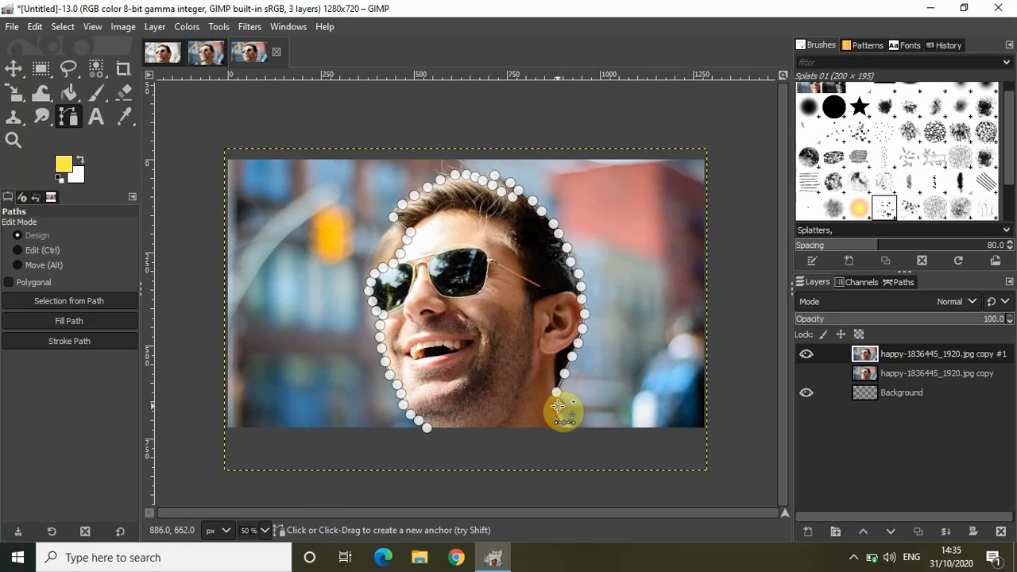
{"action": "left_click", "coordinate": [563, 416]}
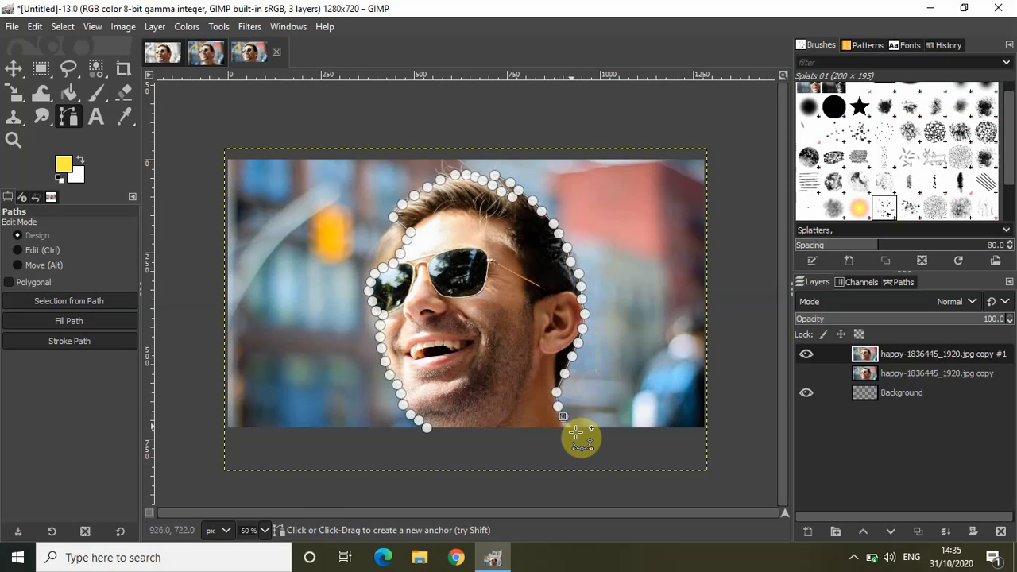
{"action": "left_click", "coordinate": [580, 433]}
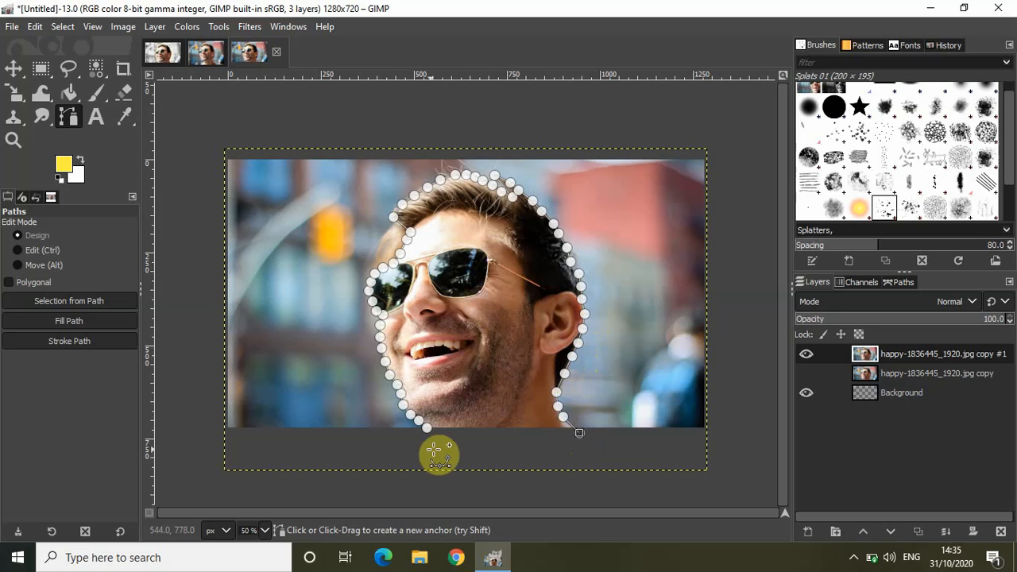
Close the path through an anchor below the image to the starting anchor at the chin, and turn it into a selection.
{"action": "left_click", "coordinate": [436, 451]}
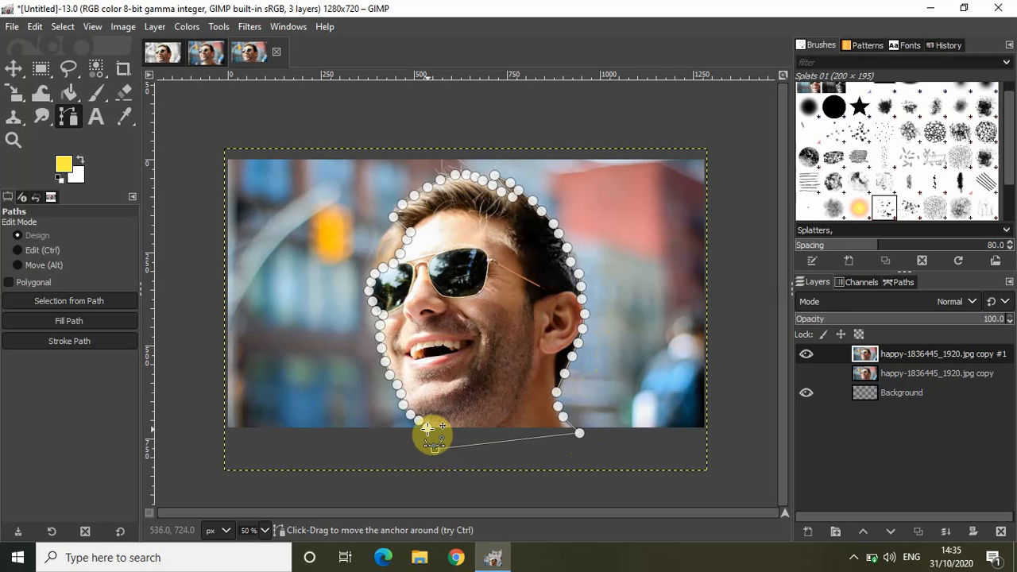
{"action": "key", "text": "ctrl"}
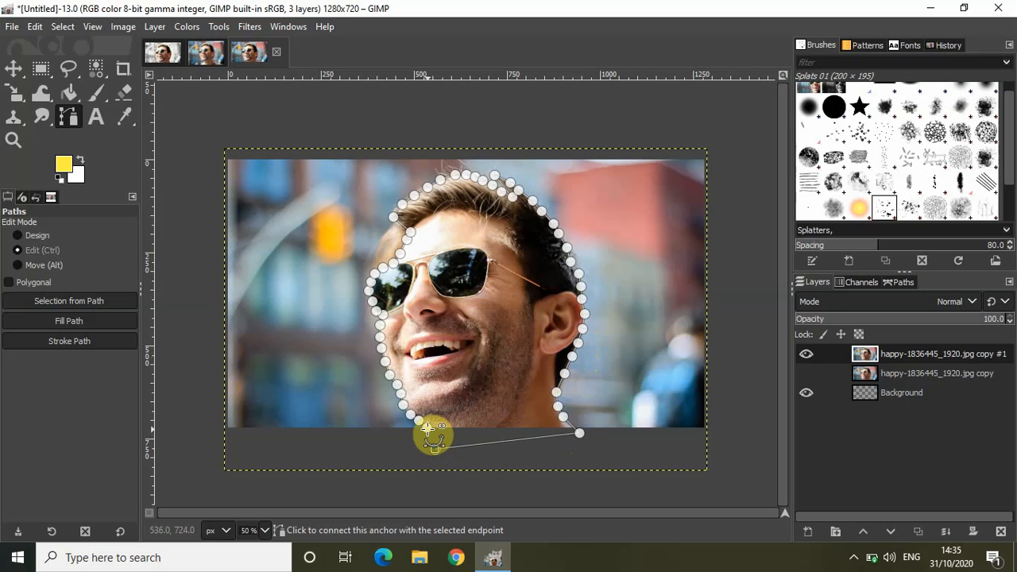
{"action": "left_click", "coordinate": [426, 429], "text": "ctrl"}
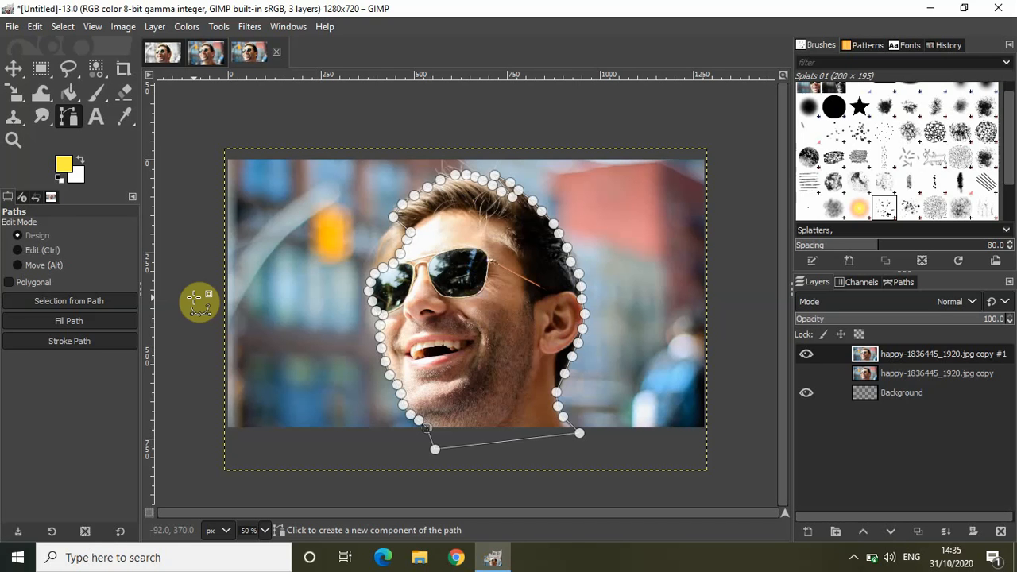
{"action": "key", "text": "Return"}
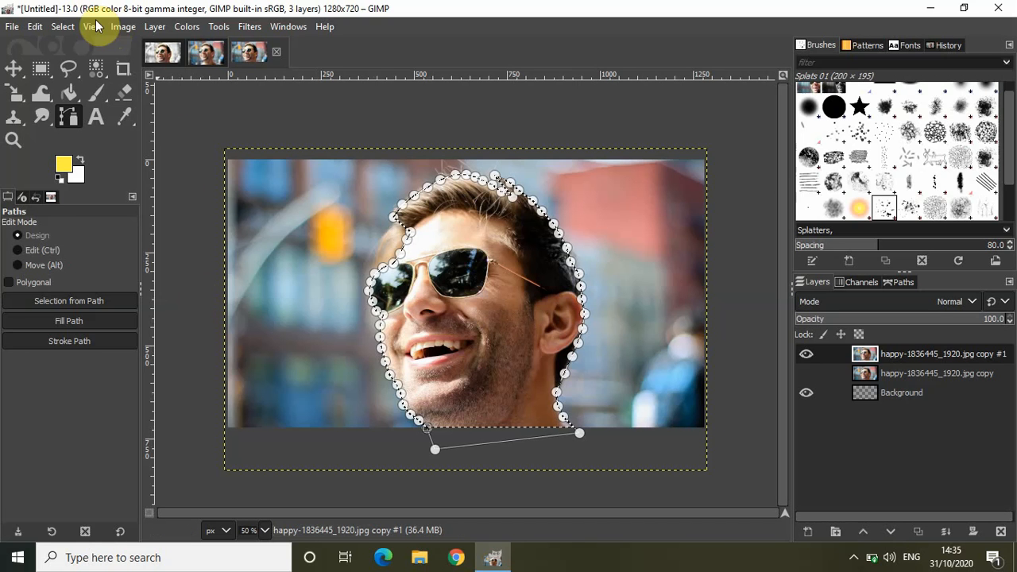
Invert the selection and delete the background around the man's head from the top layer.
{"action": "left_click", "coordinate": [62, 27]}
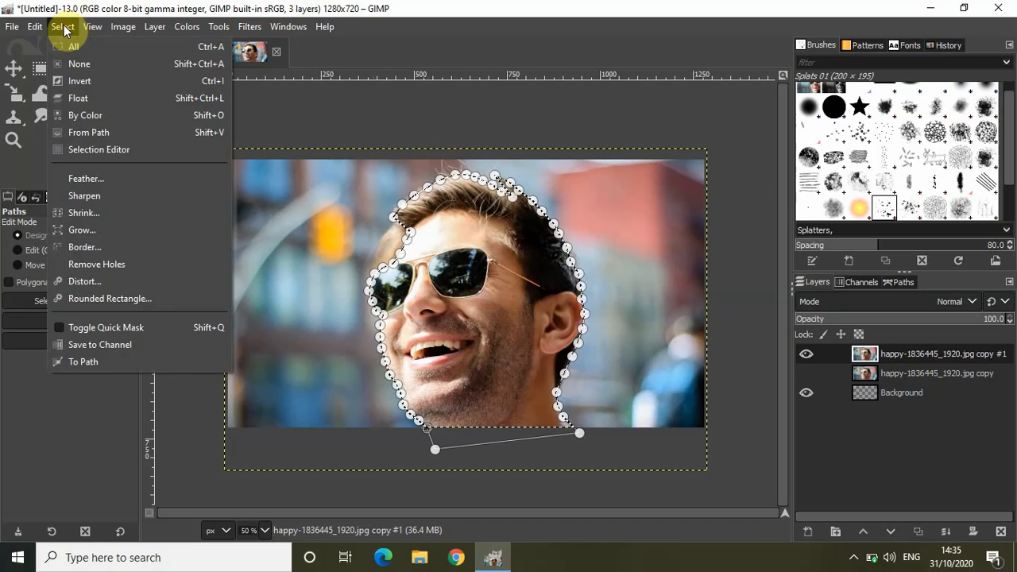
{"action": "left_click", "coordinate": [86, 82]}
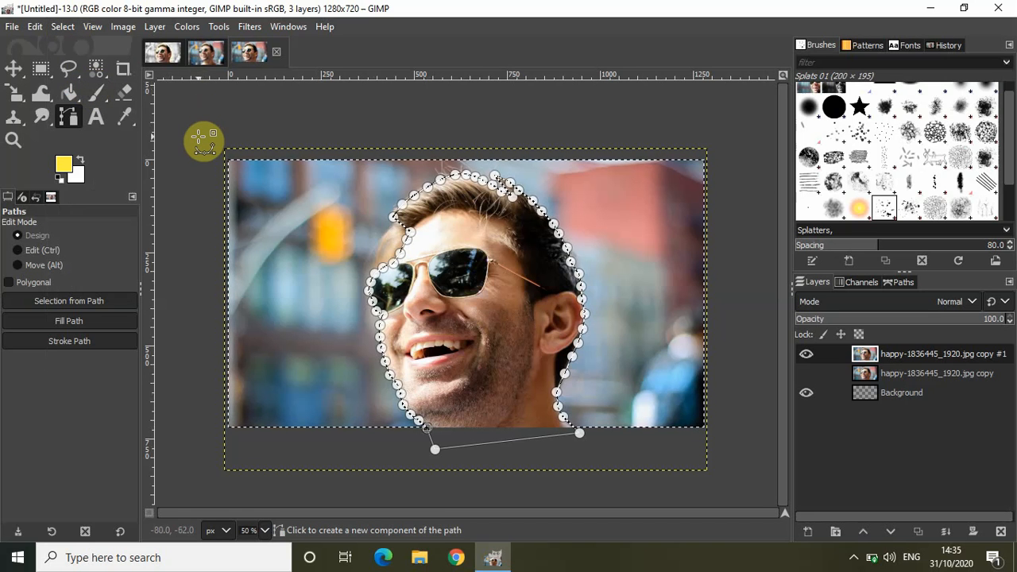
{"action": "key", "text": "Delete"}
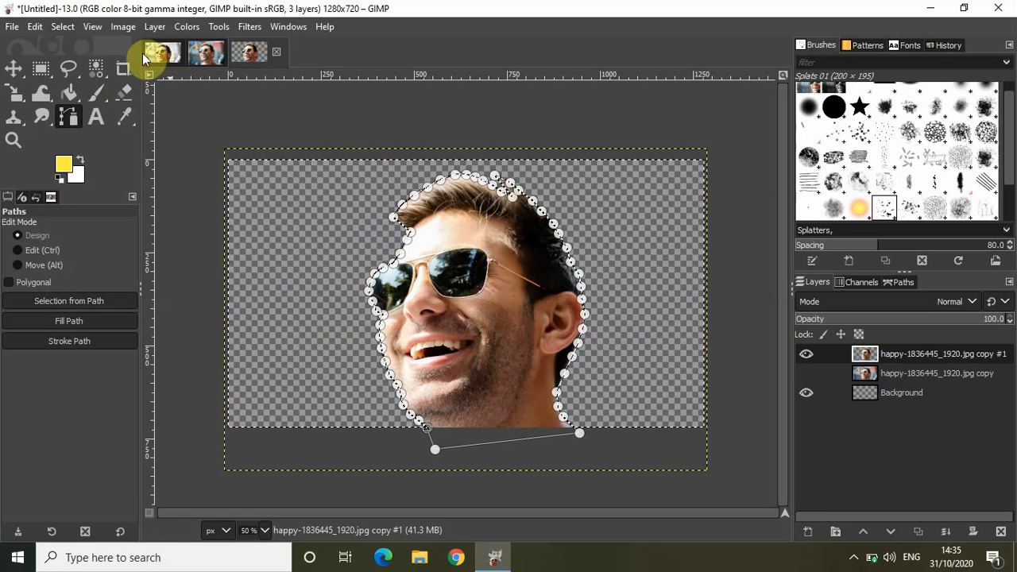
Clear the selection and switch to the Move tool to leave path editing.
{"action": "left_click", "coordinate": [60, 29]}
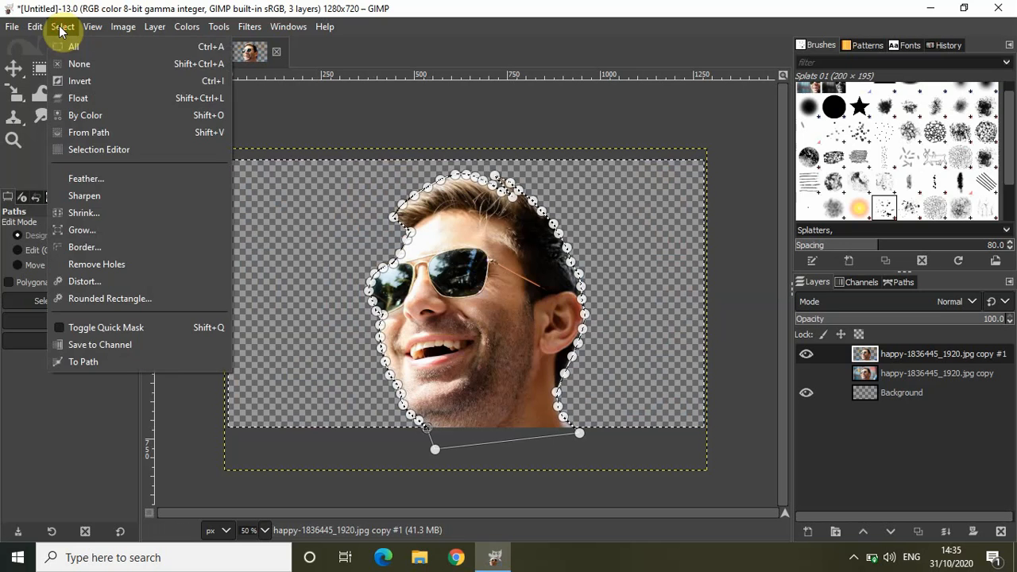
{"action": "left_click", "coordinate": [94, 64]}
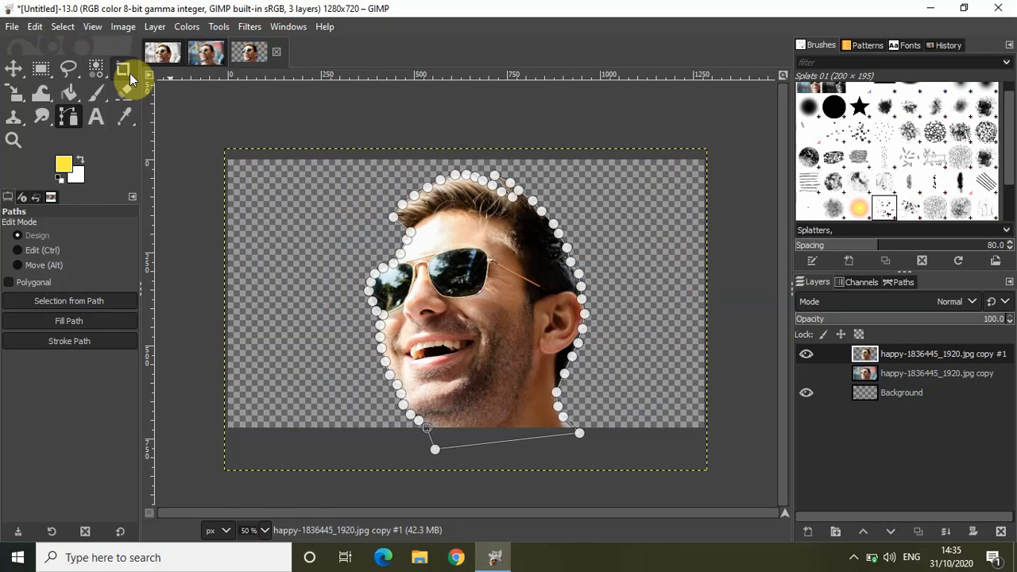
{"action": "left_click", "coordinate": [14, 70]}
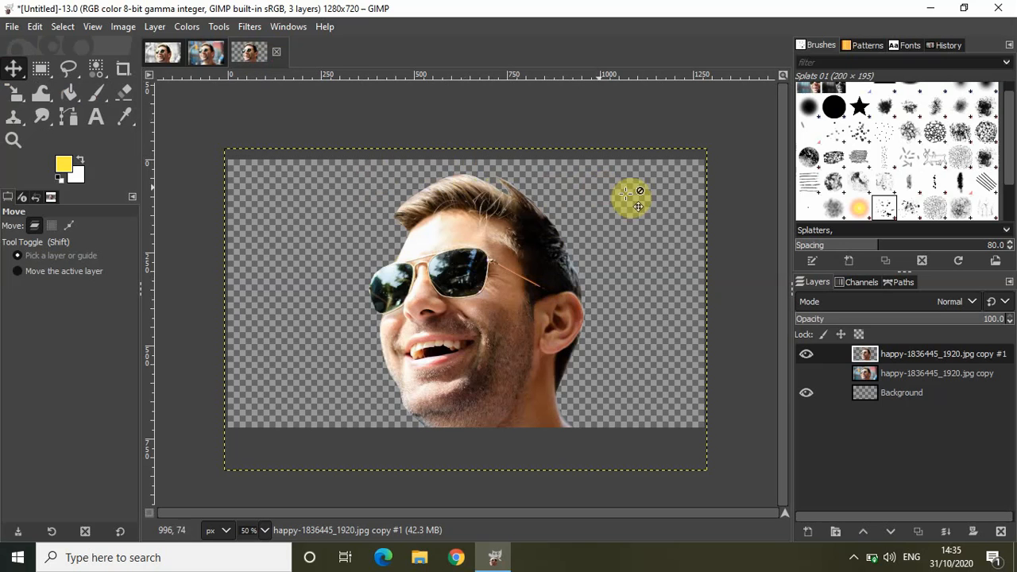
Show and activate the full photo layer below the cut-out, and compare the image with the finished Glowing Color Effect example.
{"action": "left_click", "coordinate": [804, 373]}
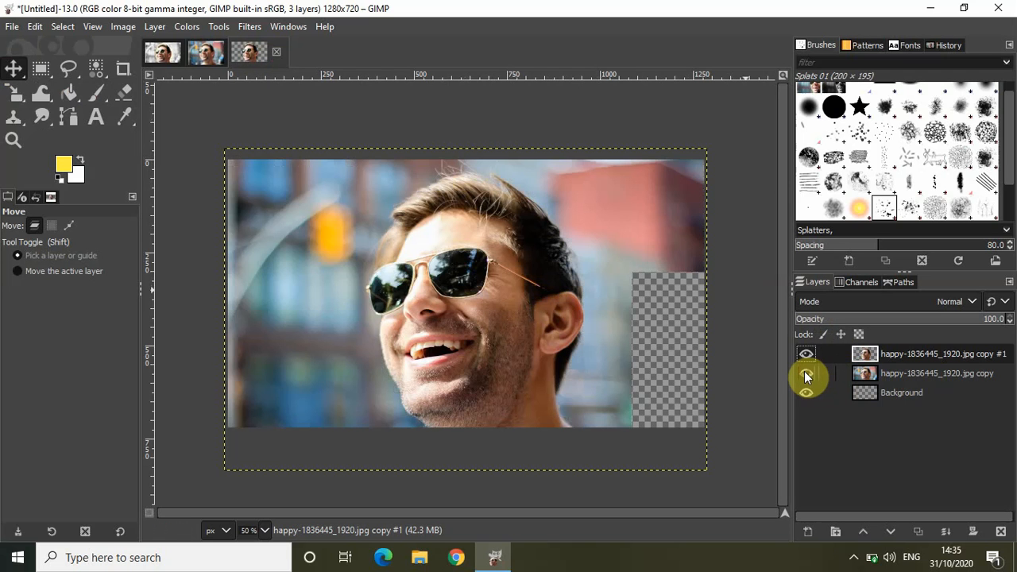
{"action": "left_click", "coordinate": [907, 372]}
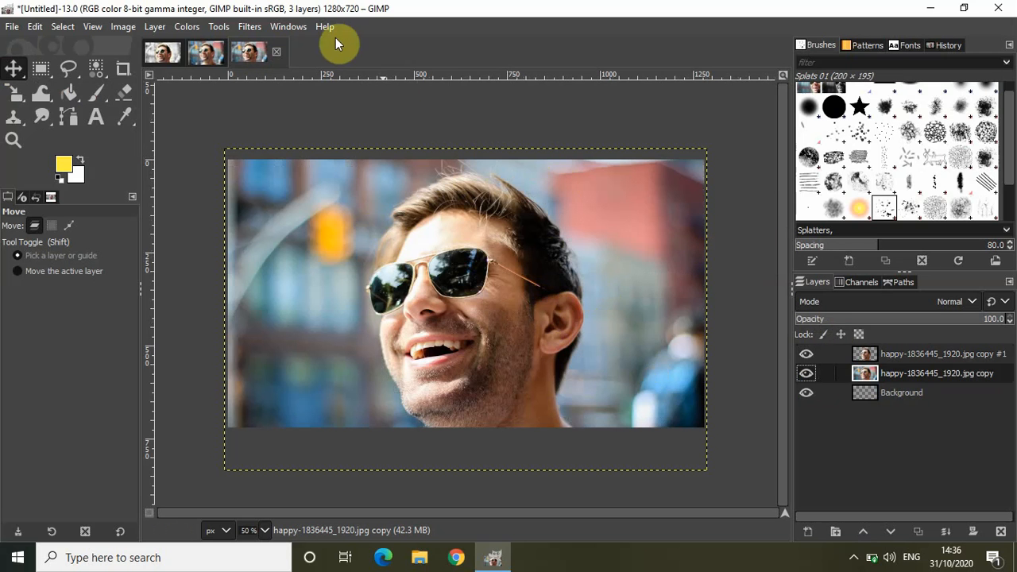
{"action": "left_click", "coordinate": [151, 53]}
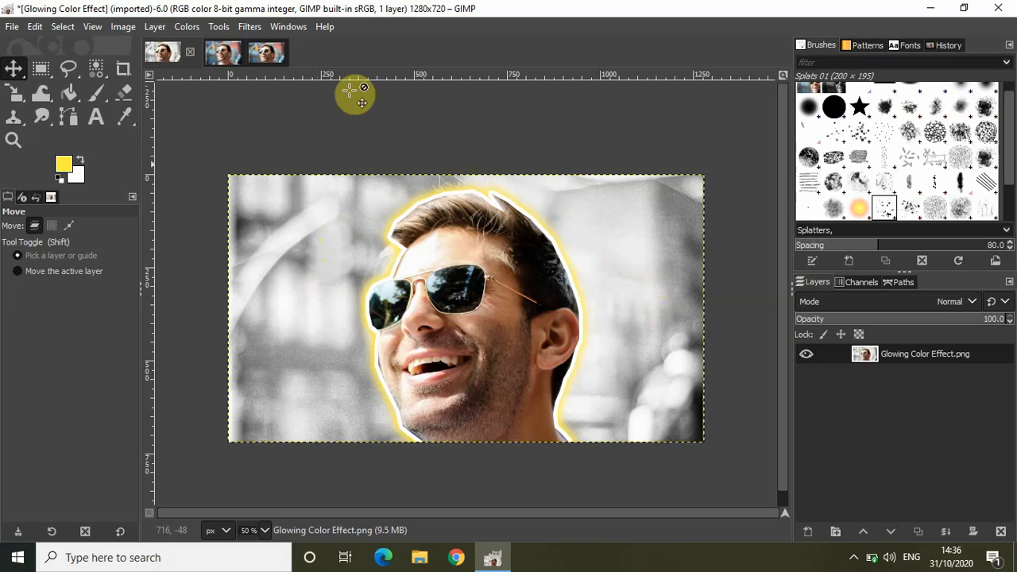
{"action": "left_click", "coordinate": [222, 56]}
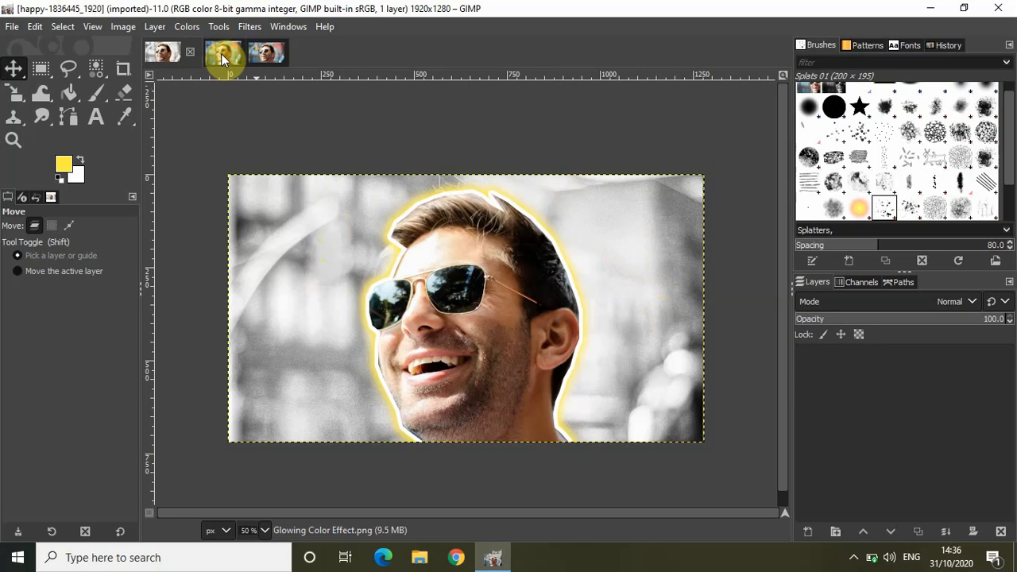
{"action": "left_click", "coordinate": [258, 56]}
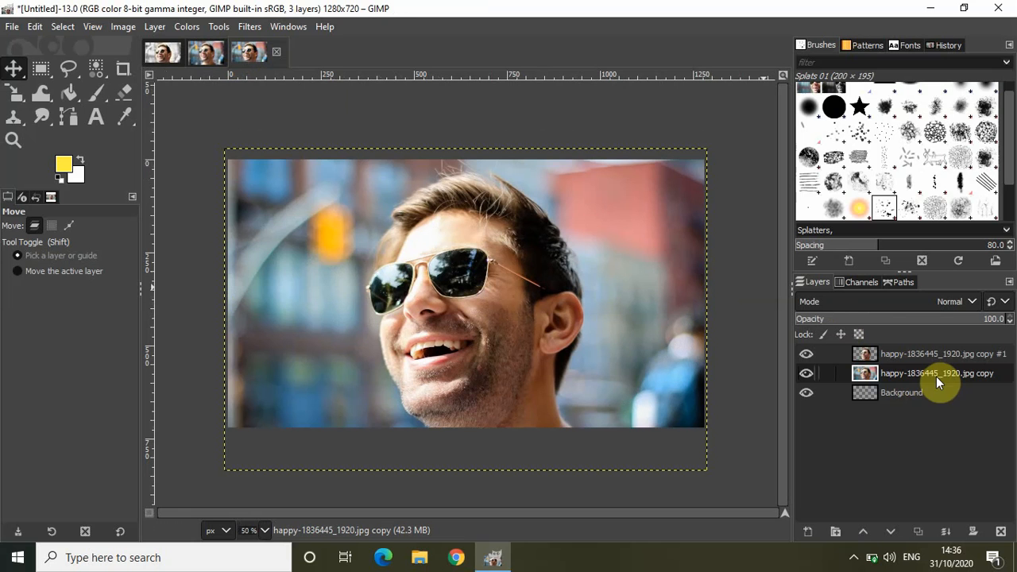
Convert the full photo layer to black and white with Color to Gray, using radius 300, 4 samples and 10 iterations.
{"action": "left_click", "coordinate": [181, 27]}
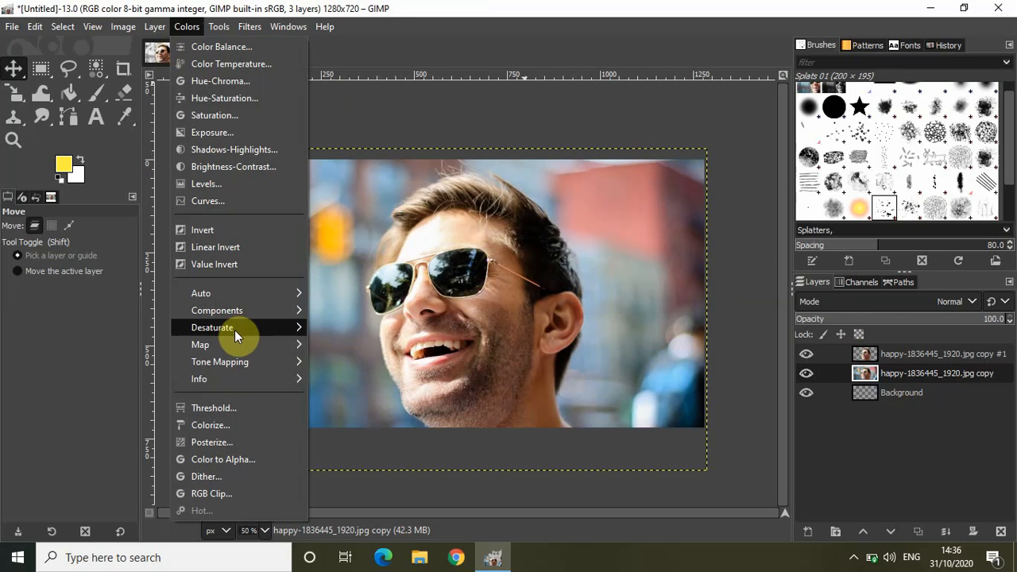
{"action": "mouse_move", "coordinate": [232, 330]}
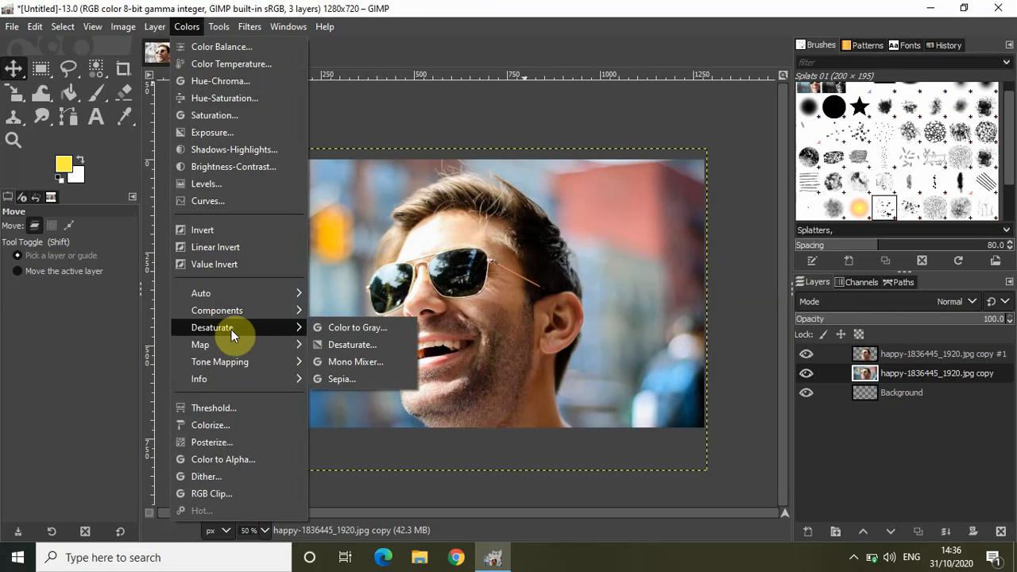
{"action": "left_click", "coordinate": [351, 326]}
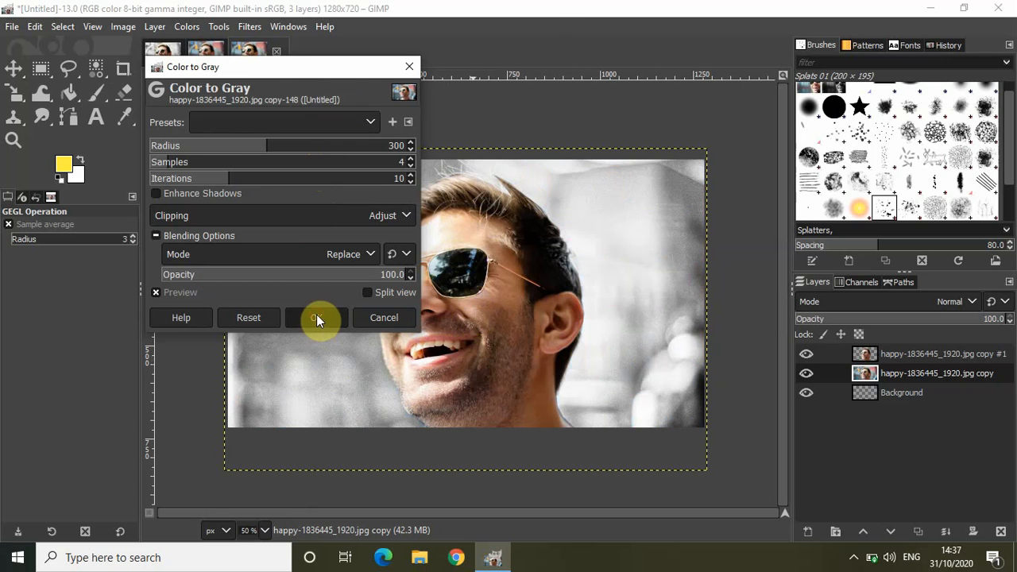
{"action": "left_click", "coordinate": [316, 318]}
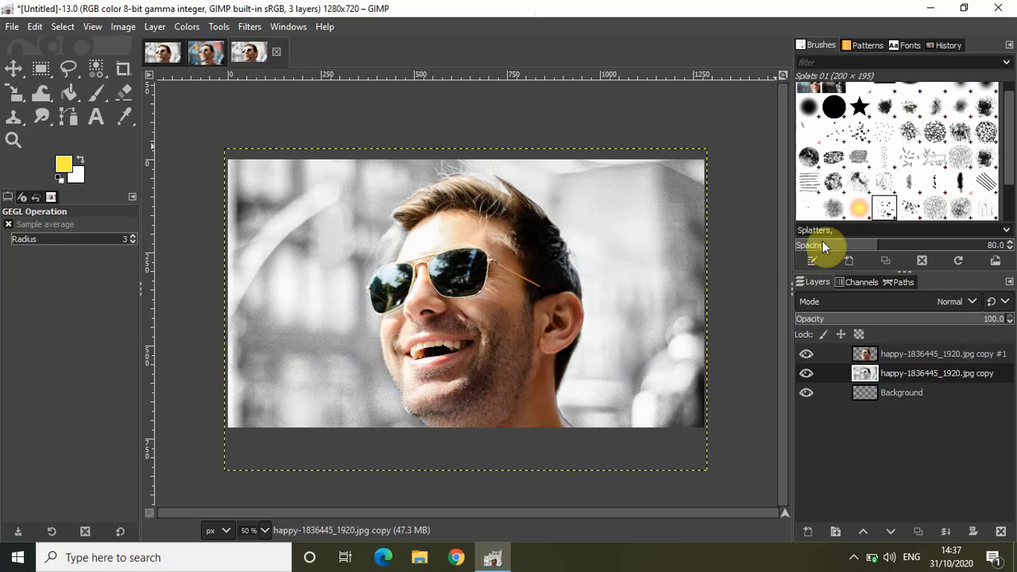
Select the man's outline from the alpha channel of the cut-out layer happy-1836445_1920.jpg copy #1.
{"action": "left_click", "coordinate": [912, 353]}
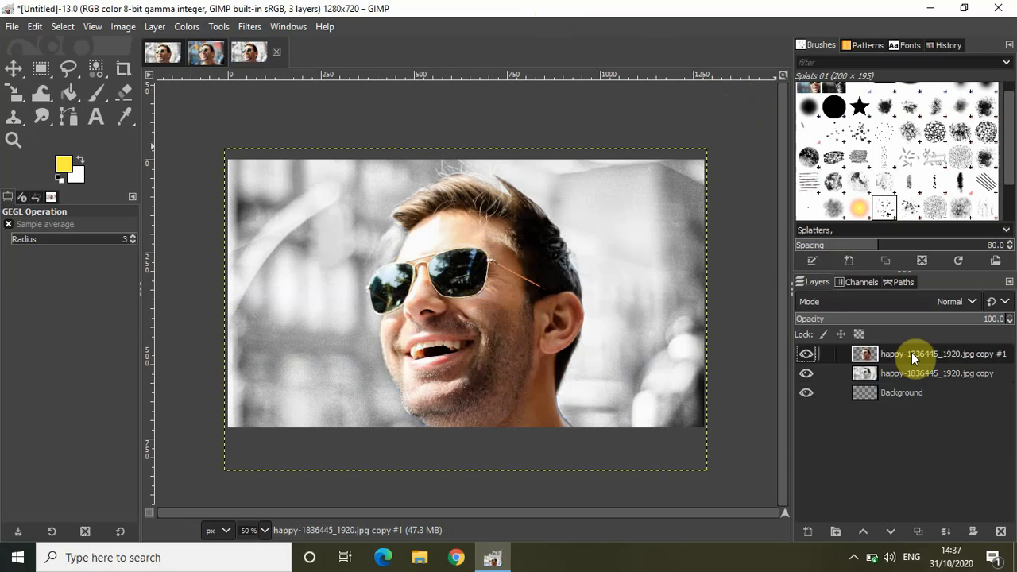
{"action": "right_click", "coordinate": [911, 351]}
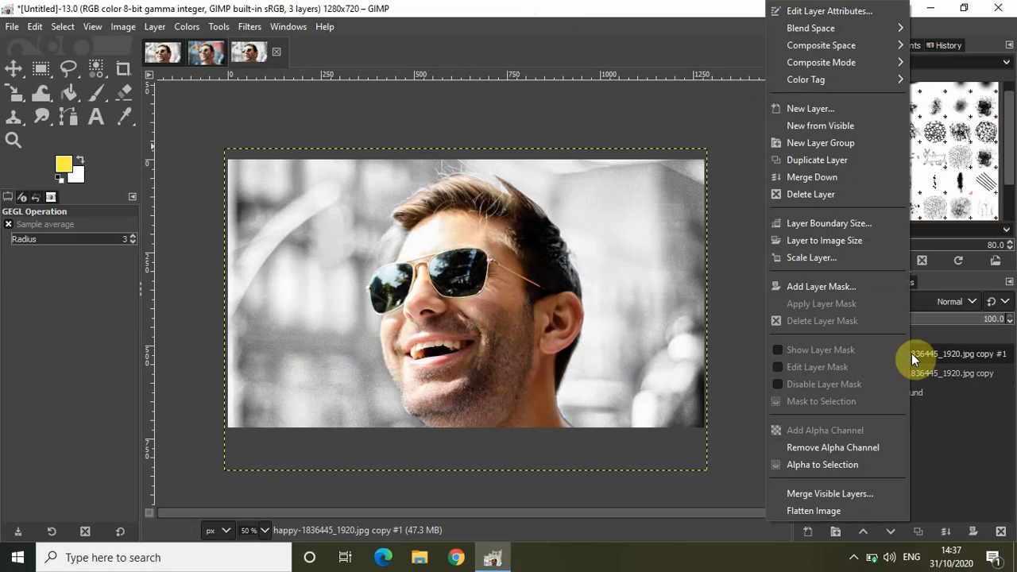
{"action": "left_click", "coordinate": [833, 465]}
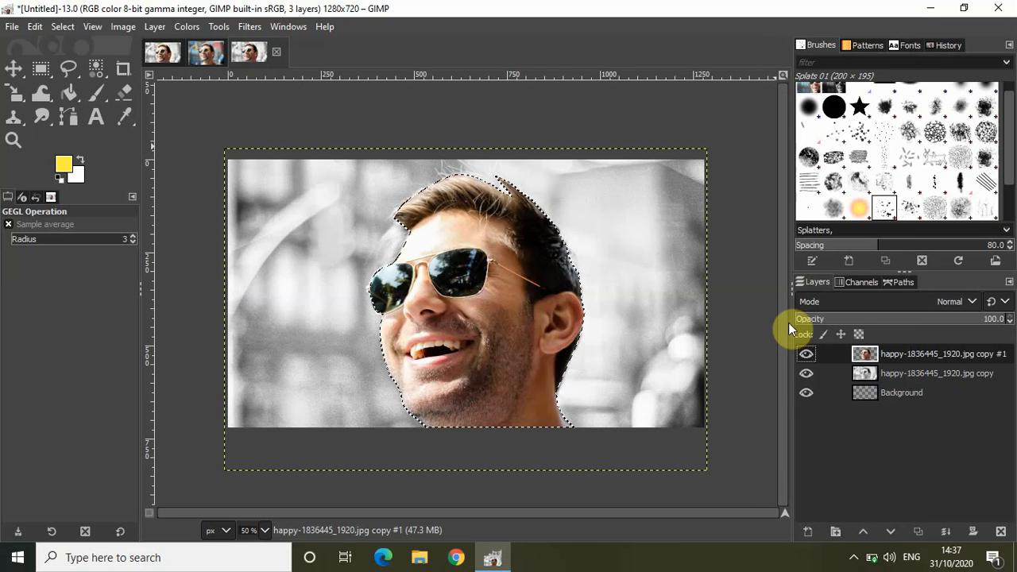
Grow the selection around the man by 10 px.
{"action": "left_click", "coordinate": [58, 26]}
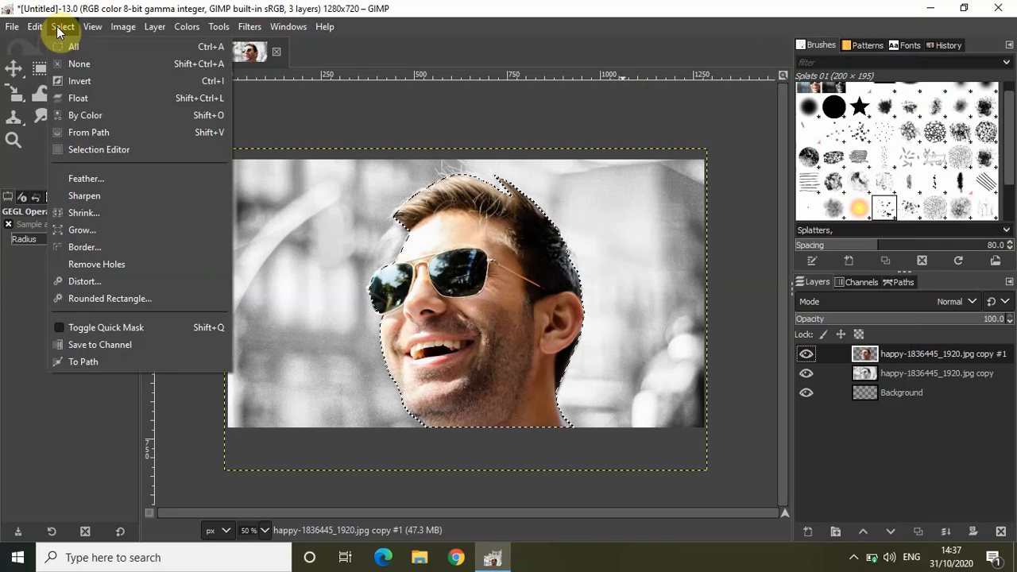
{"action": "left_click", "coordinate": [118, 230]}
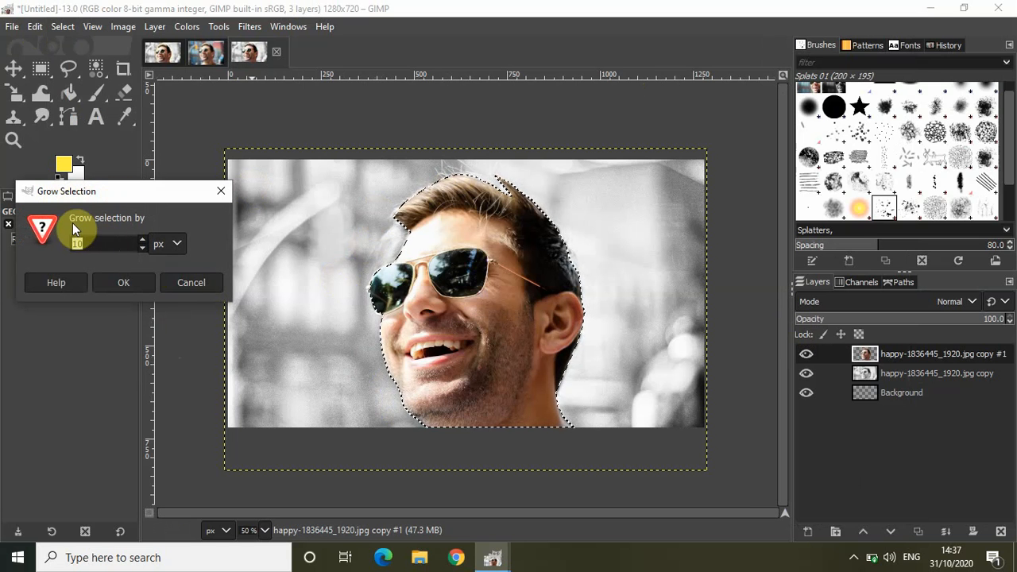
{"action": "left_click", "coordinate": [86, 246]}
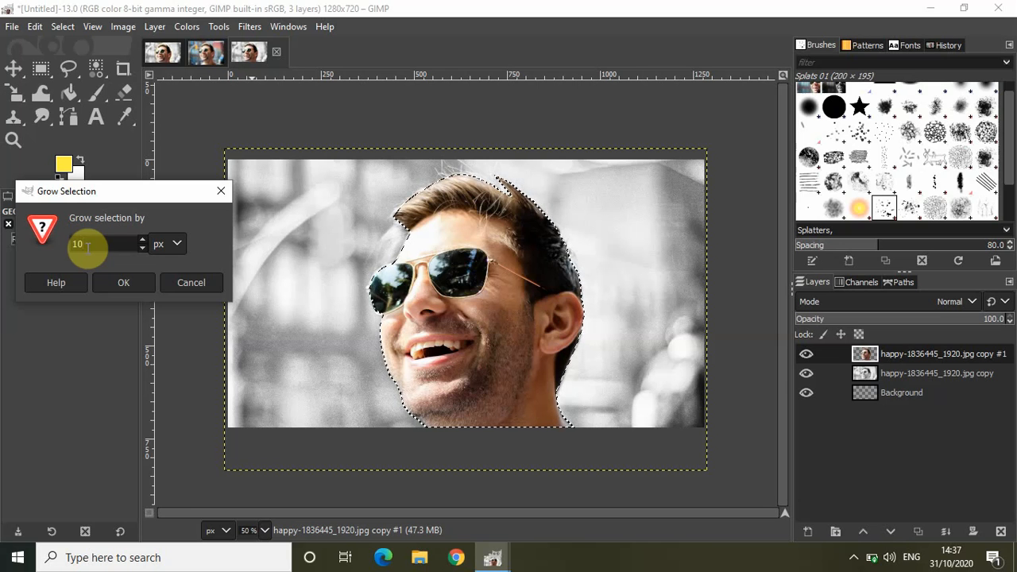
{"action": "left_click", "coordinate": [125, 282]}
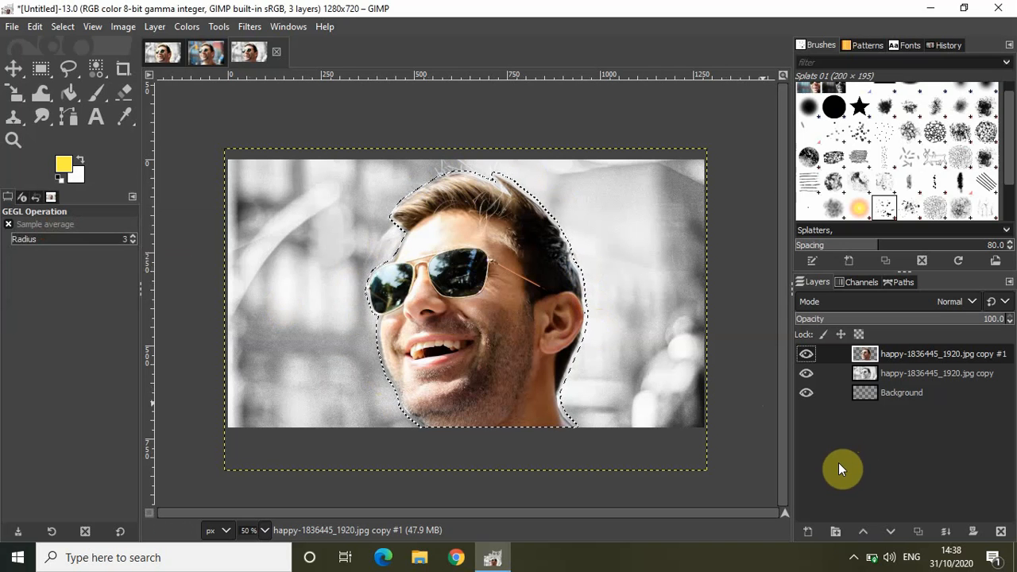
Add a transparent 1280 × 720 px layer directly below the cut-out and fill the selection on it with the white background color.
{"action": "left_click", "coordinate": [808, 533]}
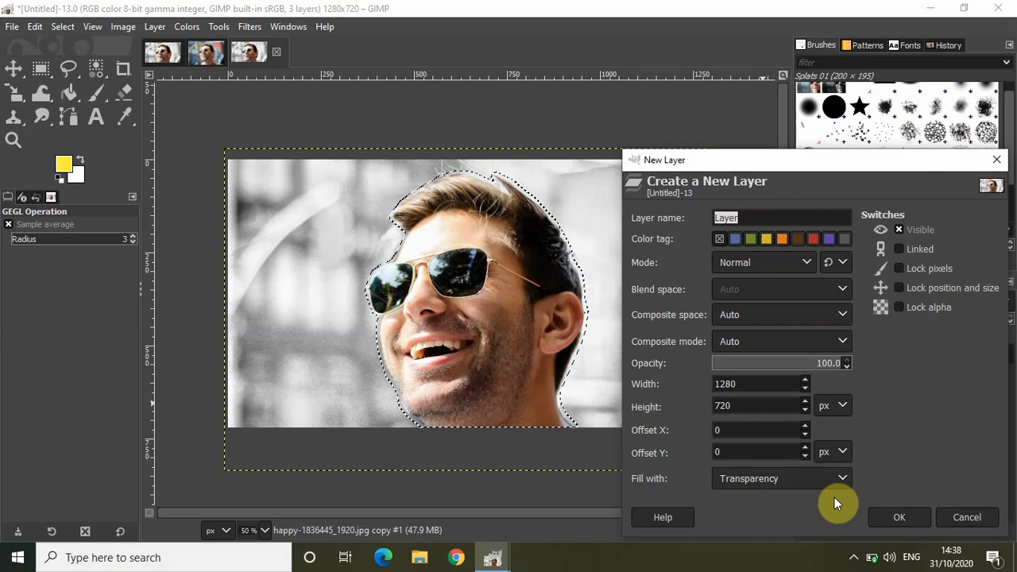
{"action": "left_click", "coordinate": [888, 511]}
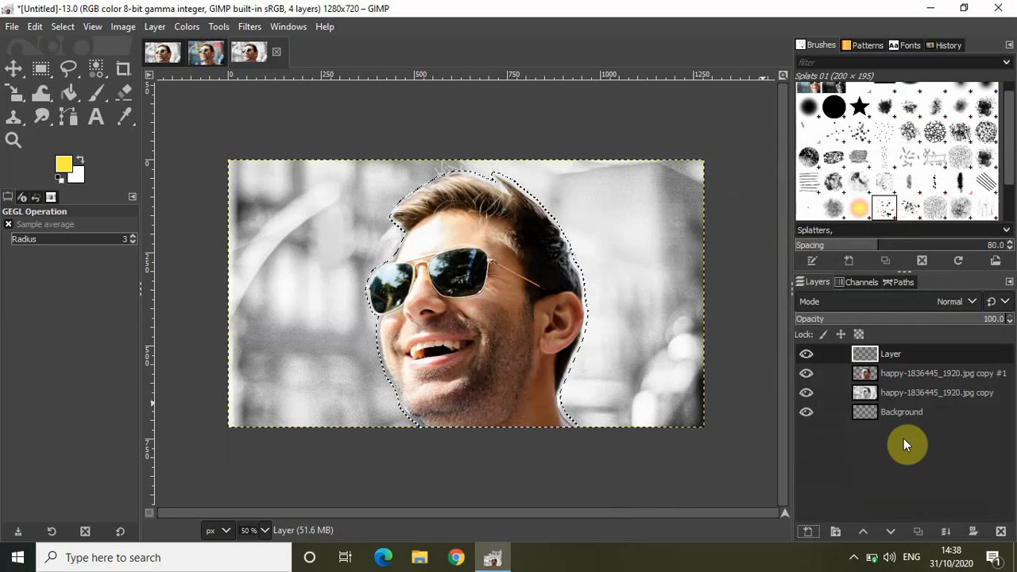
{"action": "left_click", "coordinate": [904, 349]}
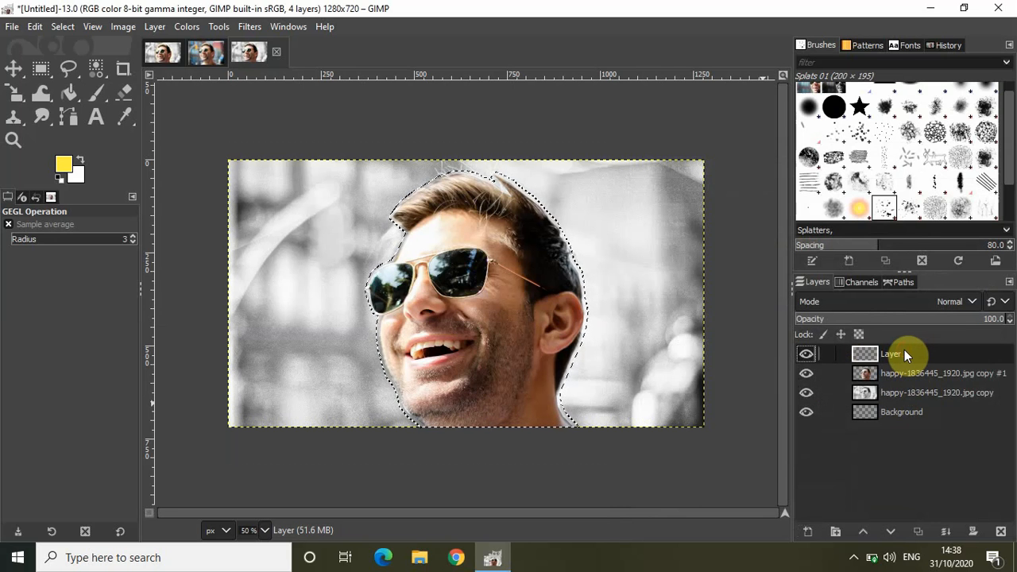
{"action": "left_click_drag", "start_coordinate": [904, 349], "coordinate": [909, 378]}
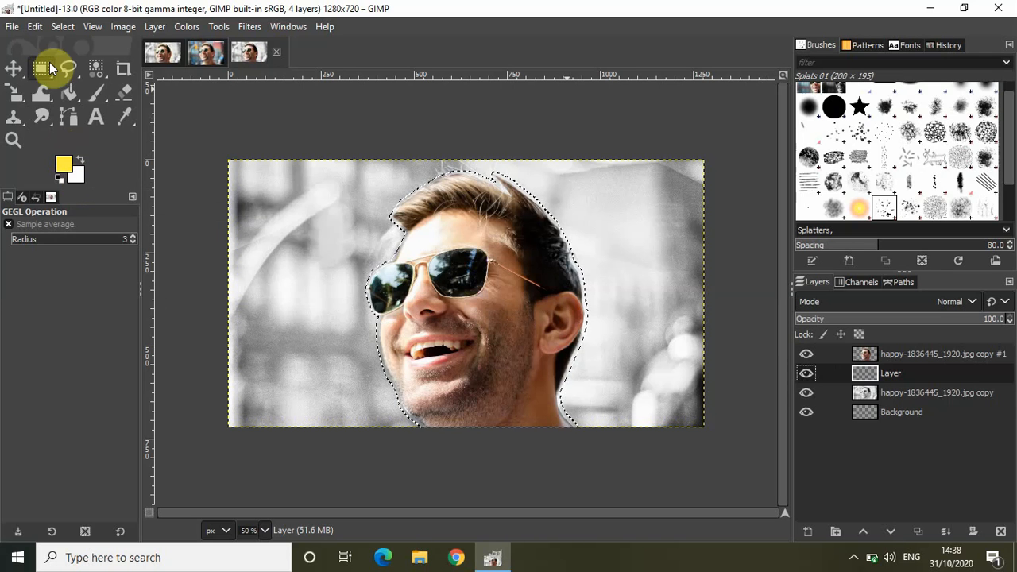
{"action": "left_click", "coordinate": [36, 27]}
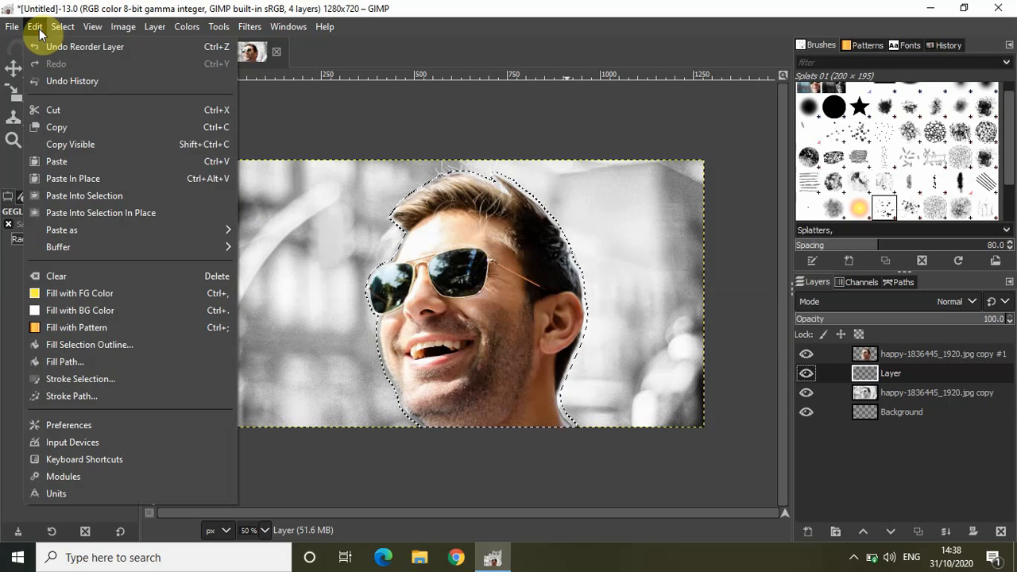
{"action": "left_click", "coordinate": [99, 310]}
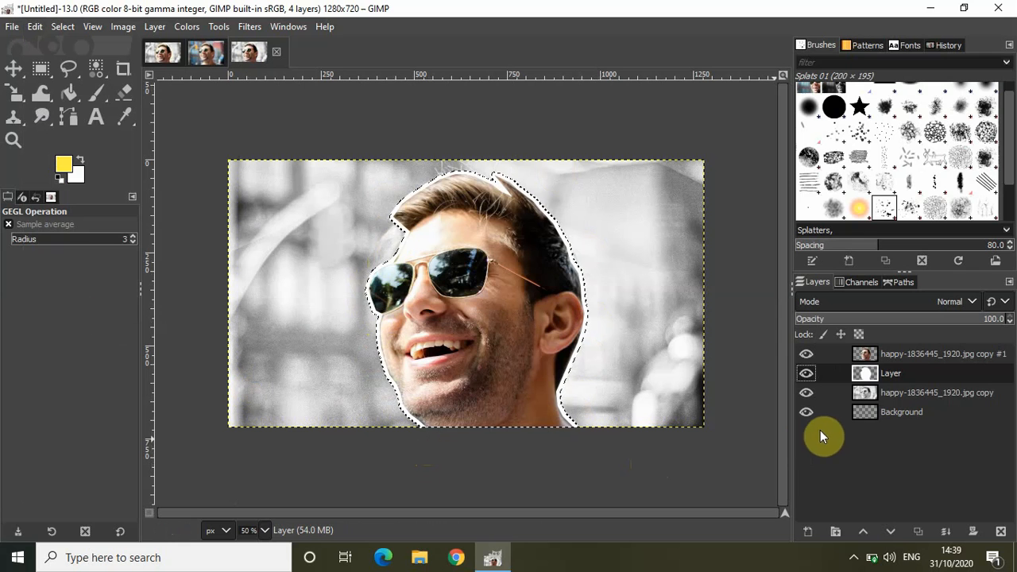
Grow the selection around the man by another 10 px.
{"action": "left_click", "coordinate": [905, 353]}
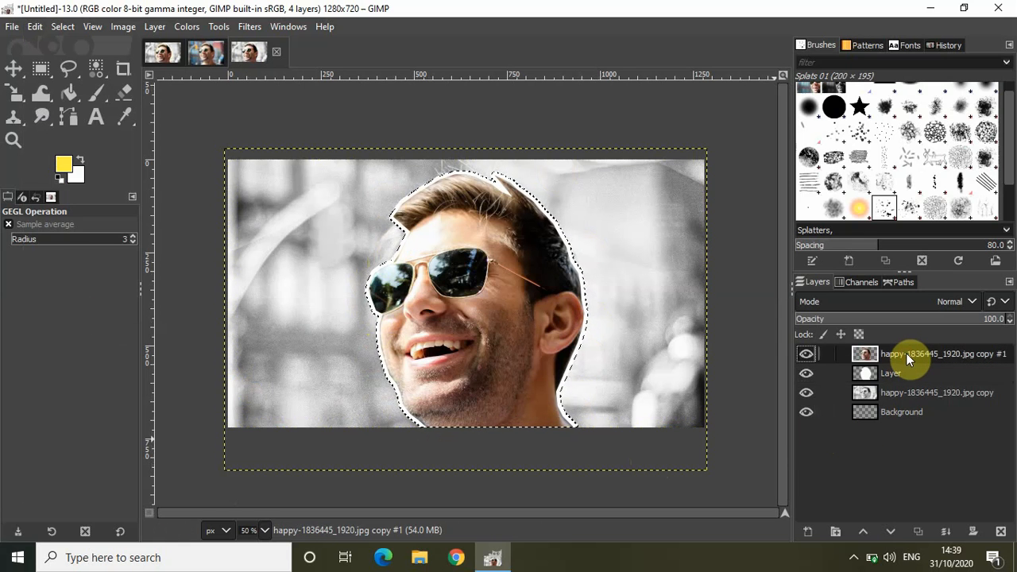
{"action": "left_click", "coordinate": [64, 27]}
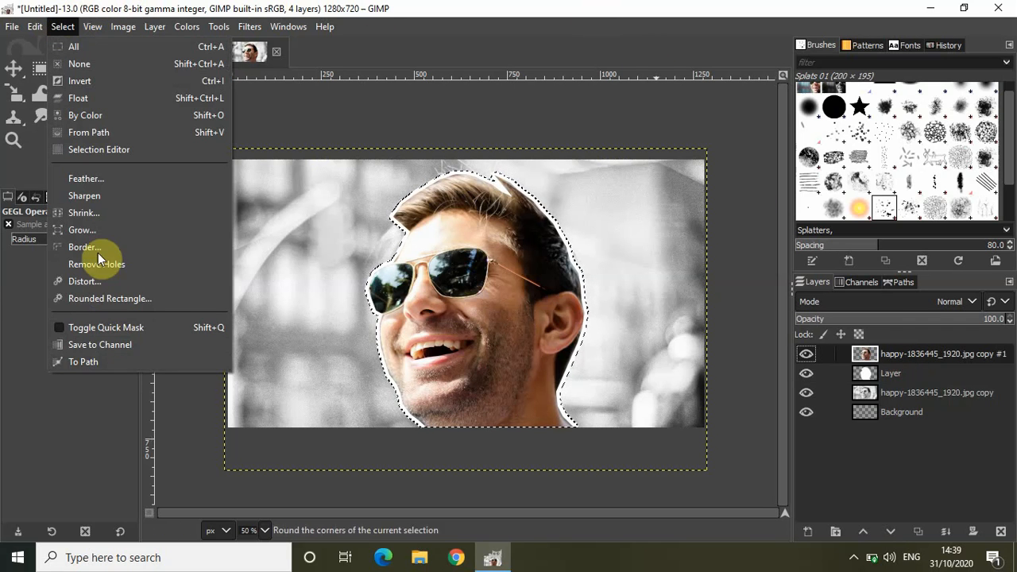
{"action": "left_click", "coordinate": [98, 229]}
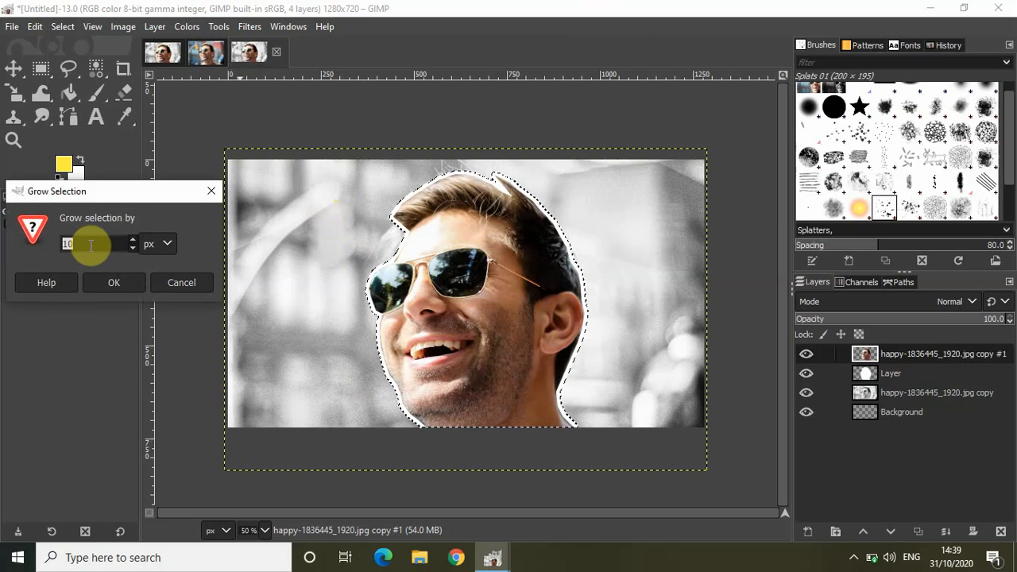
{"action": "left_click", "coordinate": [103, 282]}
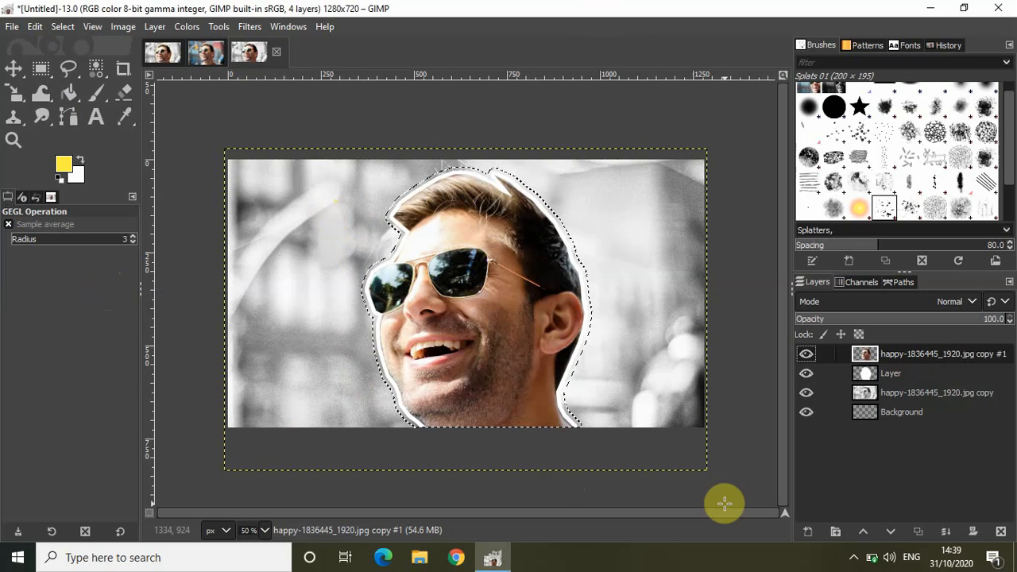
Add a second transparent 1280 × 720 px layer and place it directly below the white-filled layer.
{"action": "left_click", "coordinate": [808, 528]}
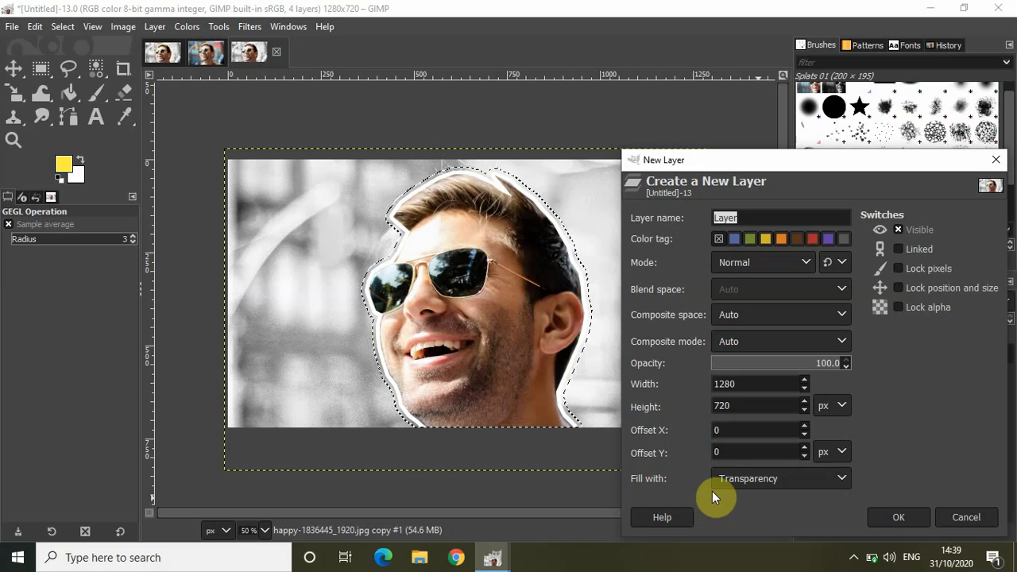
{"action": "left_click", "coordinate": [913, 519]}
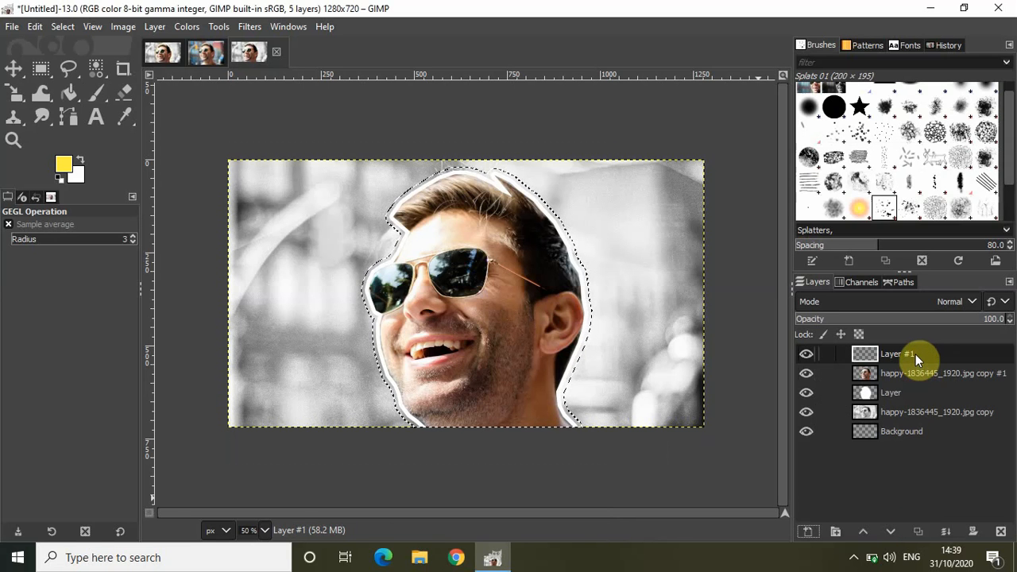
{"action": "left_click_drag", "start_coordinate": [915, 355], "coordinate": [928, 401]}
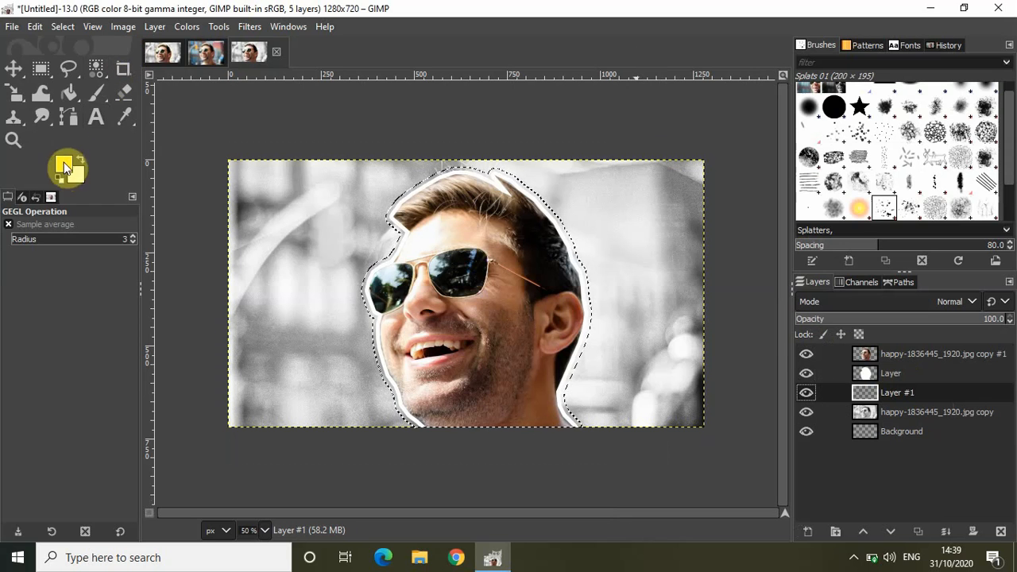
Fill the enlarged selection on the new lower layer with the yellow foreground color.
{"action": "left_click", "coordinate": [35, 27]}
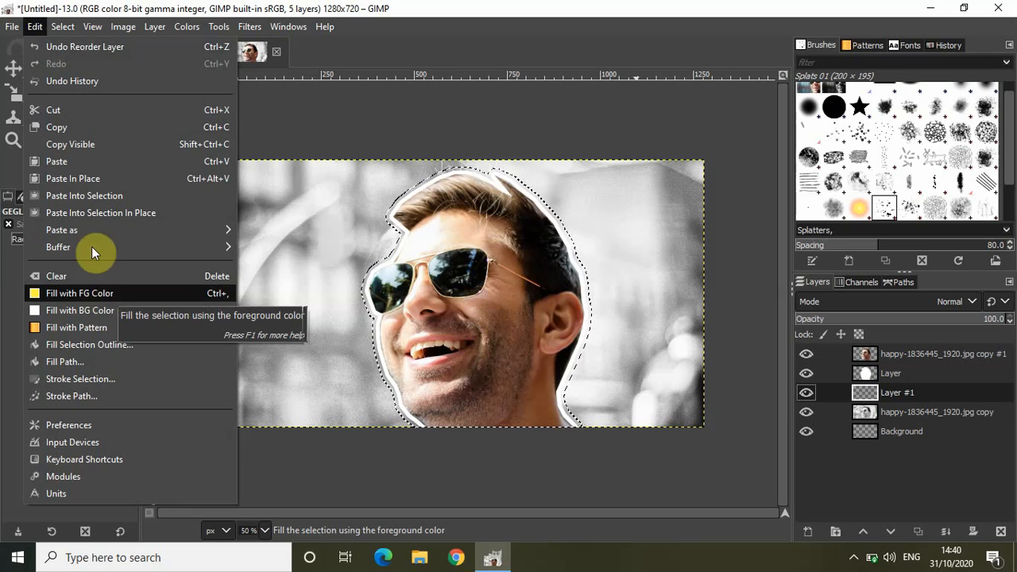
{"action": "left_click", "coordinate": [35, 26]}
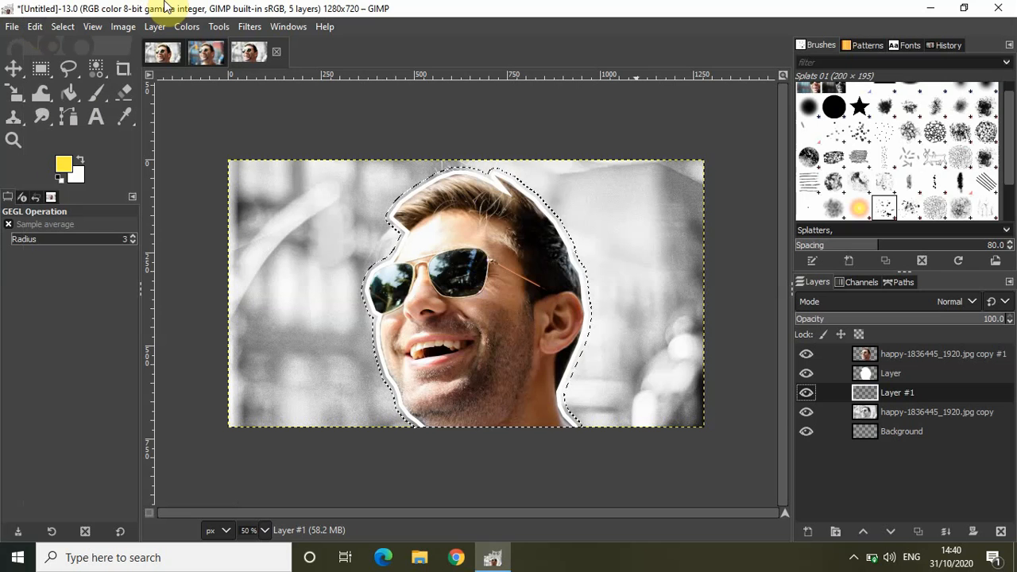
{"action": "left_click", "coordinate": [63, 167]}
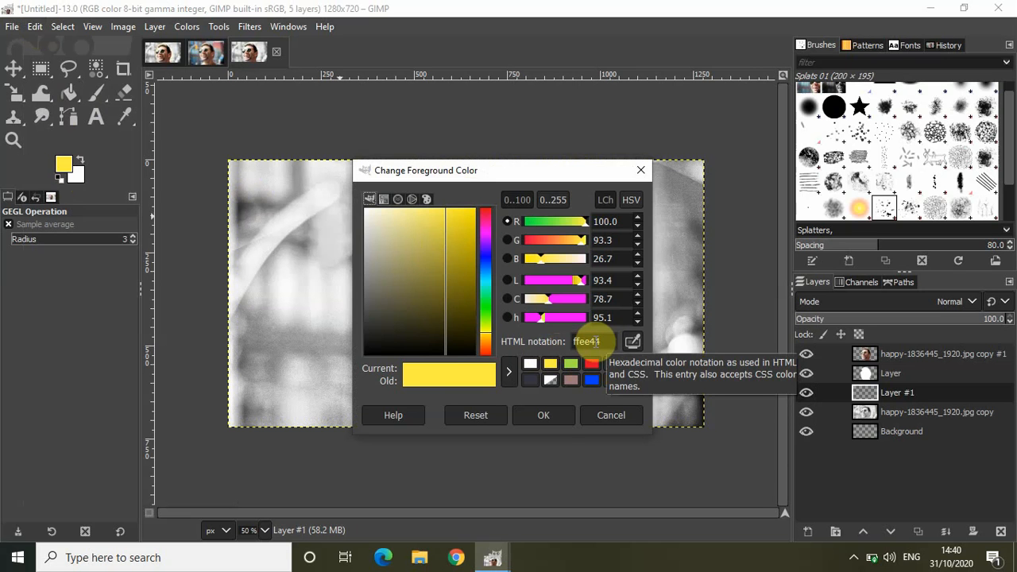
{"action": "left_click", "coordinate": [551, 415]}
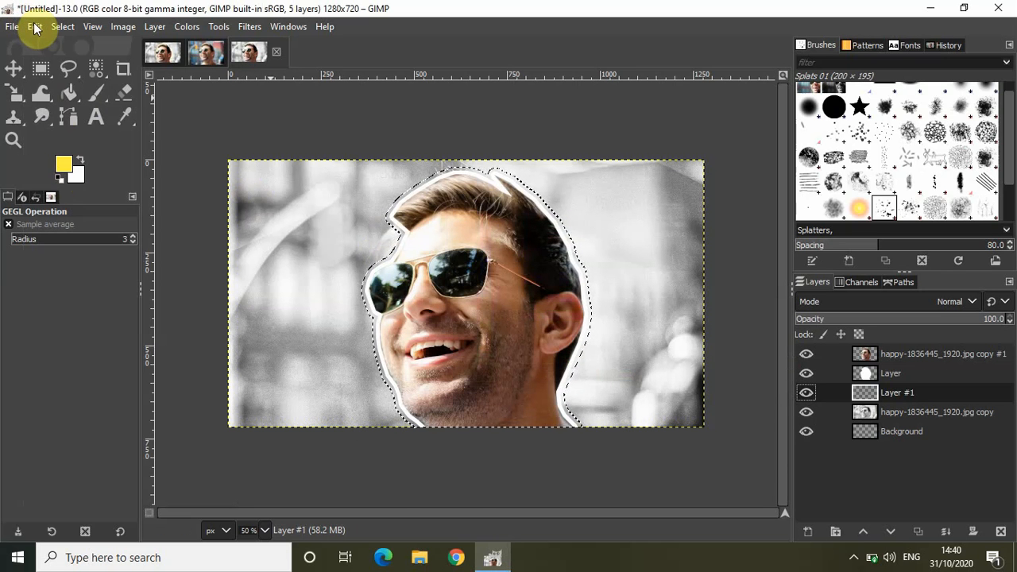
{"action": "left_click", "coordinate": [35, 26]}
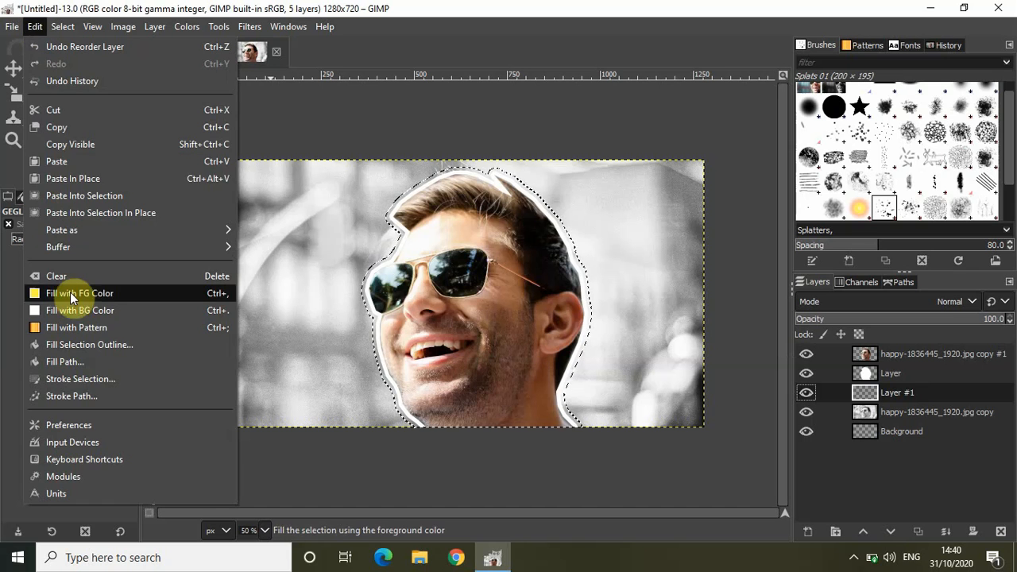
{"action": "left_click", "coordinate": [91, 293]}
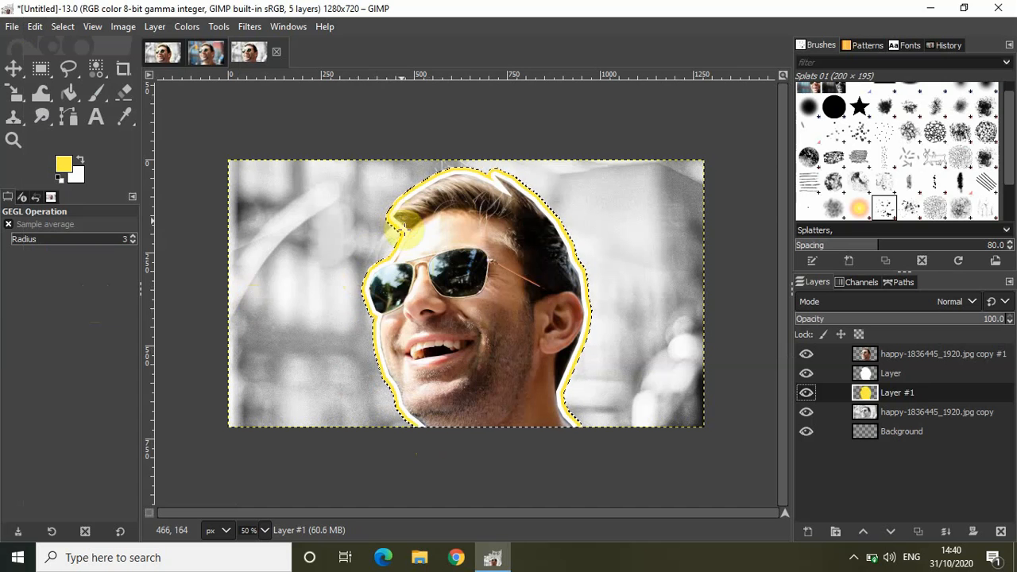
Remove the selection and compare the yellow outline with the finished Glowing Color Effect example.
{"action": "key", "text": "ctrl+shift+f"}
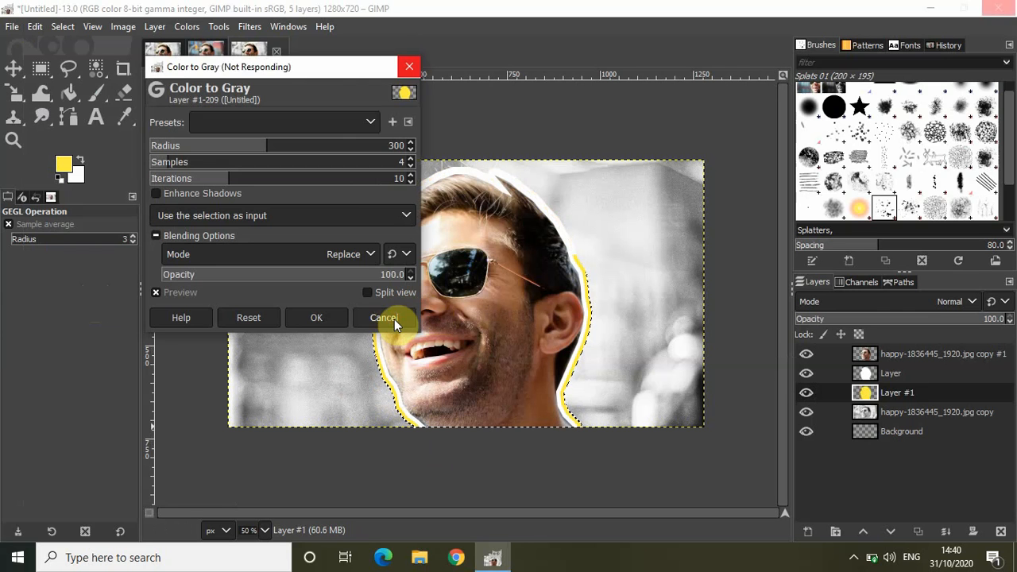
{"action": "left_click", "coordinate": [383, 318]}
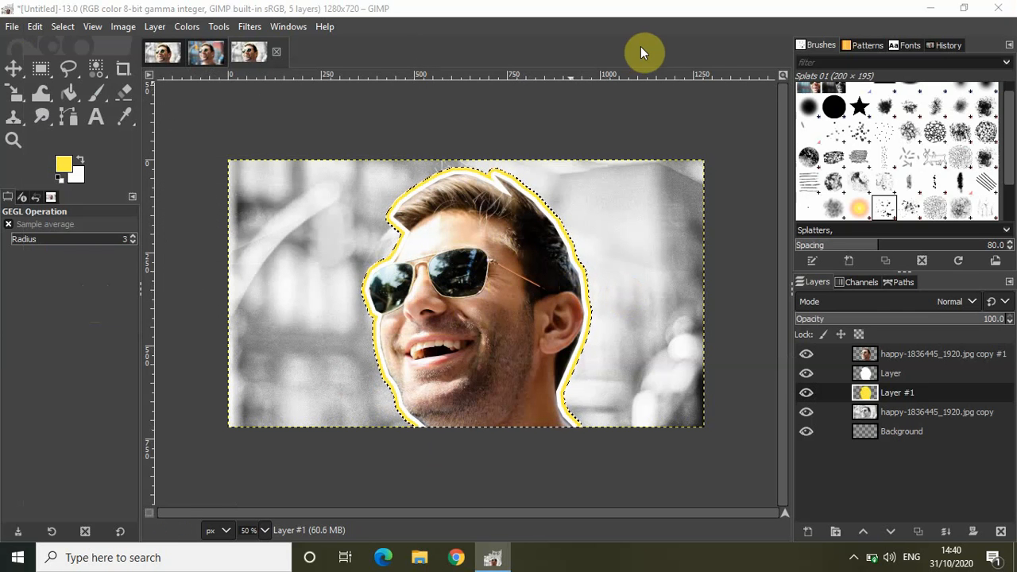
{"action": "left_click", "coordinate": [62, 26]}
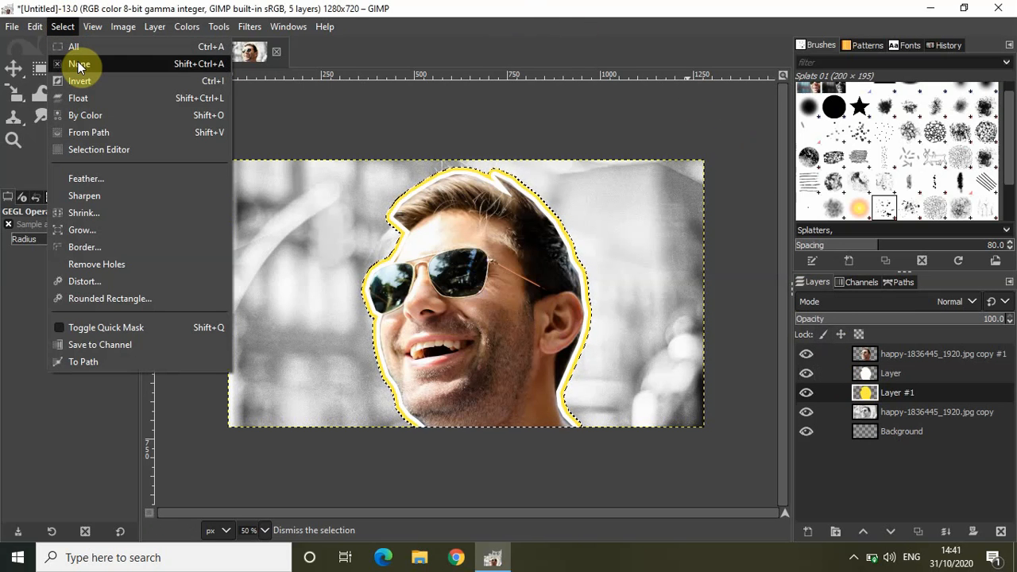
{"action": "left_click", "coordinate": [78, 62]}
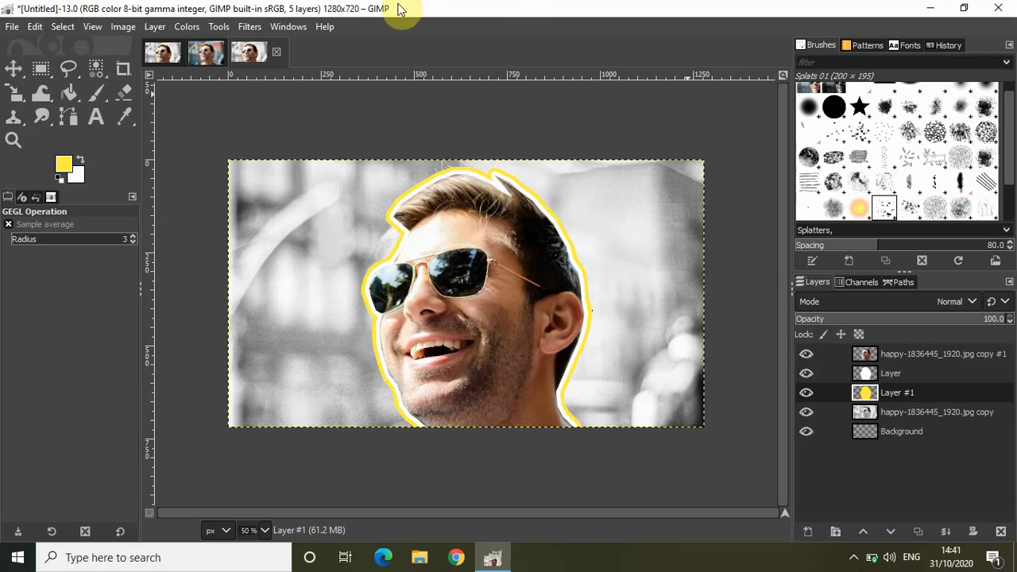
{"action": "left_click", "coordinate": [165, 52]}
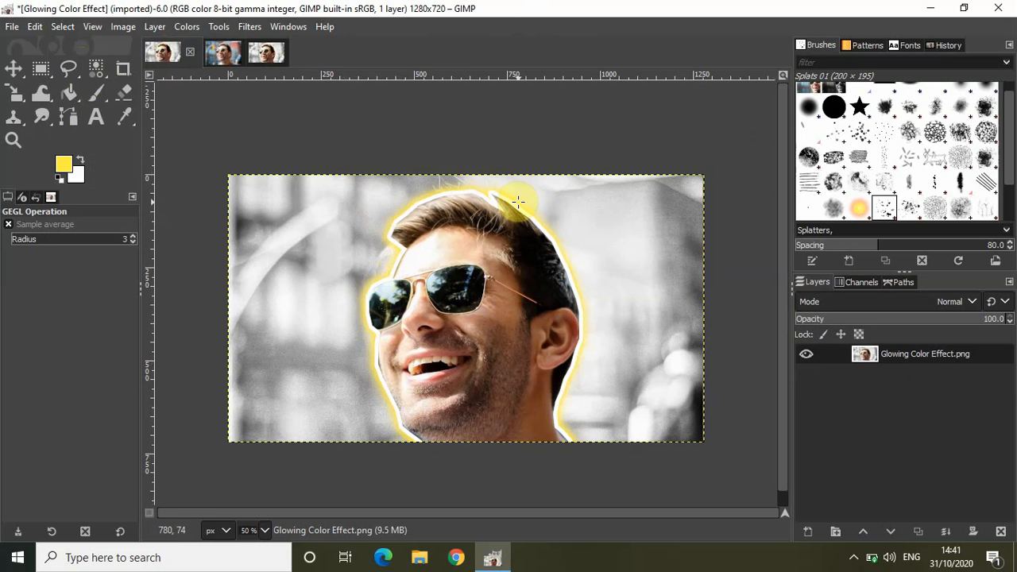
{"action": "left_click", "coordinate": [274, 55]}
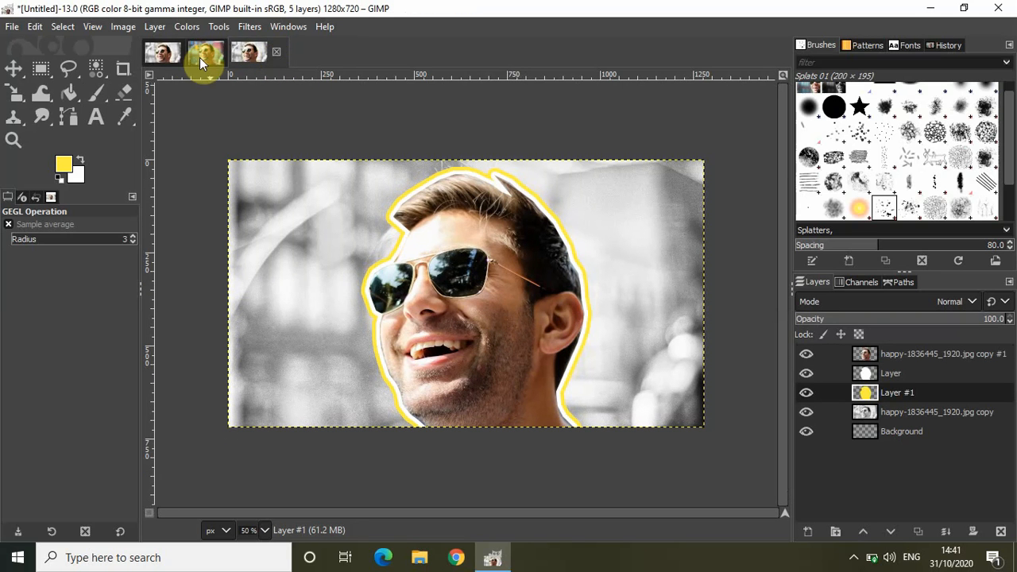
Set up a Gaussian Blur on the yellow outline layer with linked Size X and Size Y of 9.50.
{"action": "left_click", "coordinate": [246, 29]}
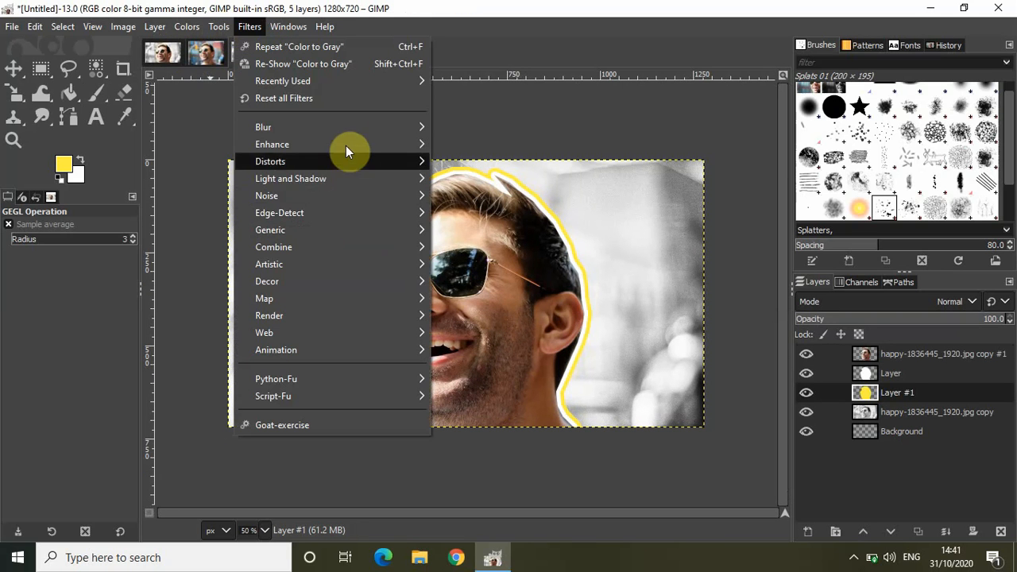
{"action": "mouse_move", "coordinate": [346, 132]}
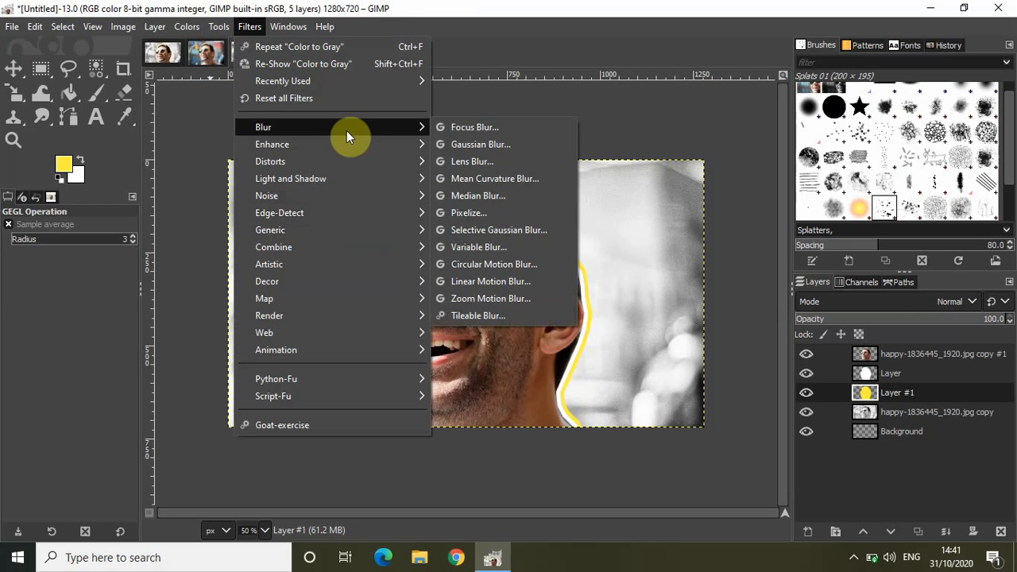
{"action": "left_click", "coordinate": [490, 145]}
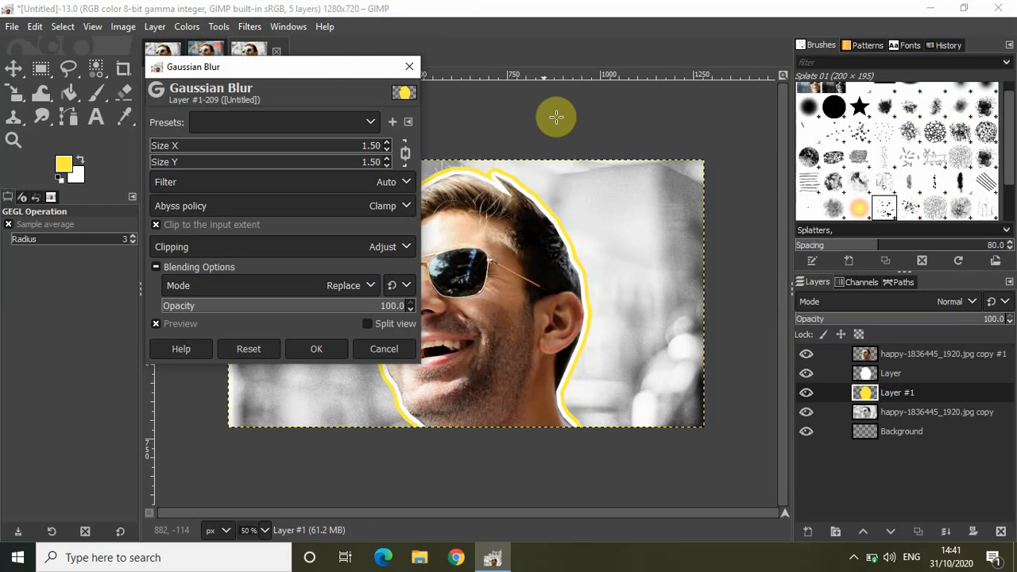
{"action": "left_click", "coordinate": [388, 143]}
{"action": "left_click", "coordinate": [388, 143]}
{"action": "left_click", "coordinate": [388, 143]}
{"action": "left_click", "coordinate": [388, 143]}
{"action": "left_click", "coordinate": [388, 143]}
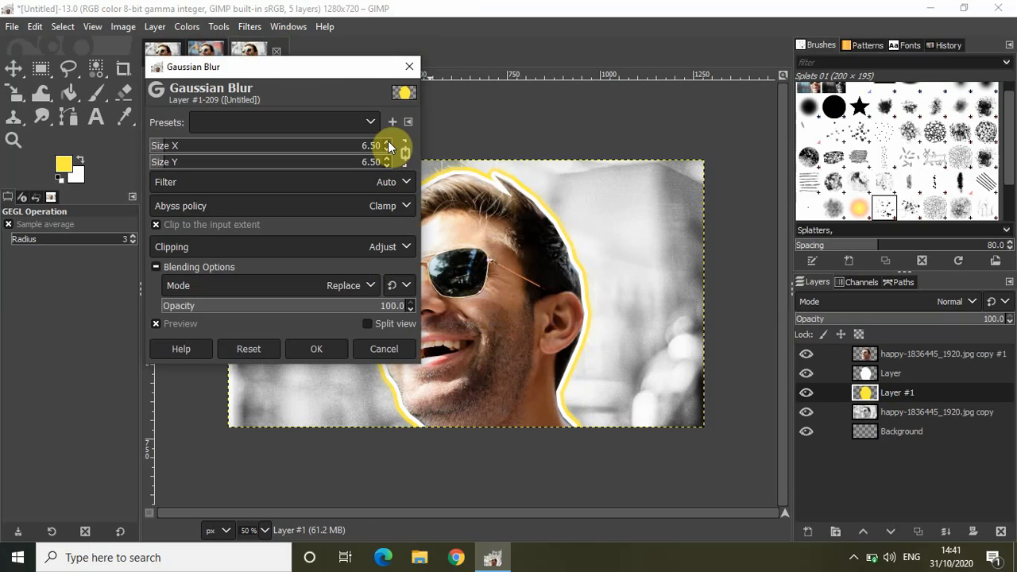
{"action": "left_click", "coordinate": [388, 143]}
{"action": "left_click", "coordinate": [388, 143]}
{"action": "left_click", "coordinate": [389, 143]}
{"action": "left_click", "coordinate": [388, 143]}
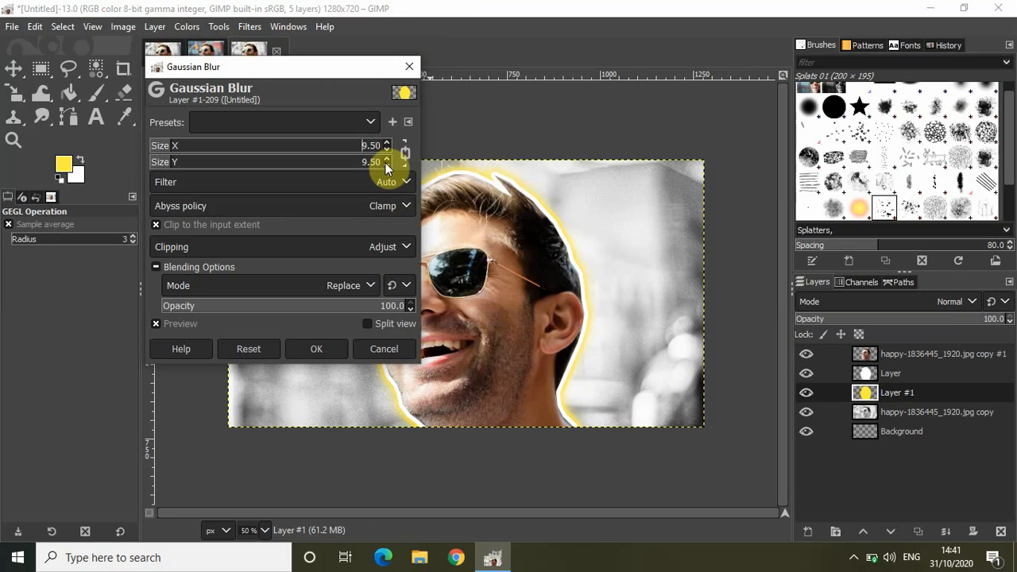
Fine-tune the blur size, apply the Gaussian Blur to the yellow layer, and compare the glow with the finished example.
{"action": "left_click", "coordinate": [387, 145]}
{"action": "left_click", "coordinate": [388, 145]}
{"action": "left_click", "coordinate": [386, 147]}
{"action": "left_click", "coordinate": [326, 348]}
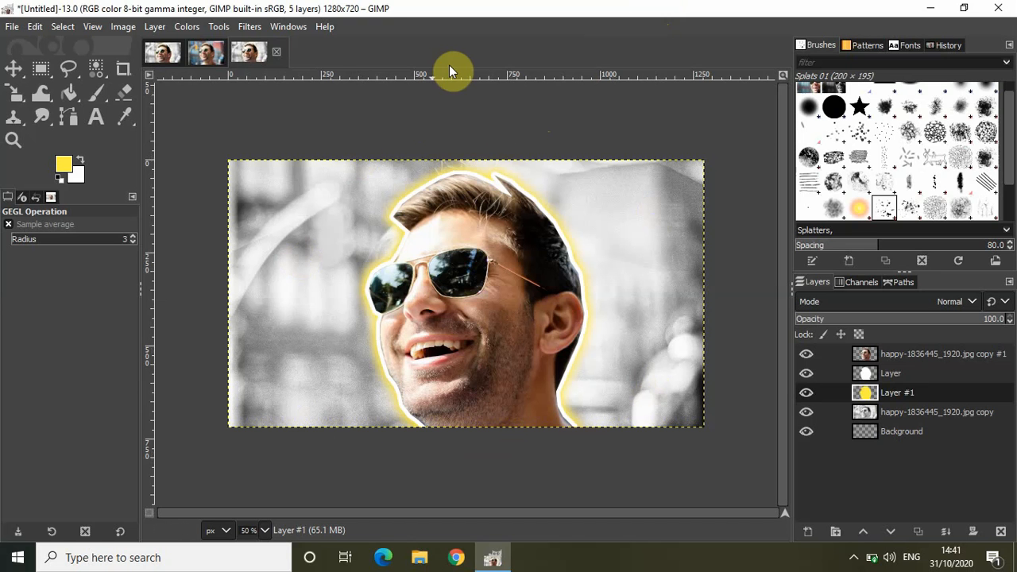
{"action": "left_click", "coordinate": [163, 52]}
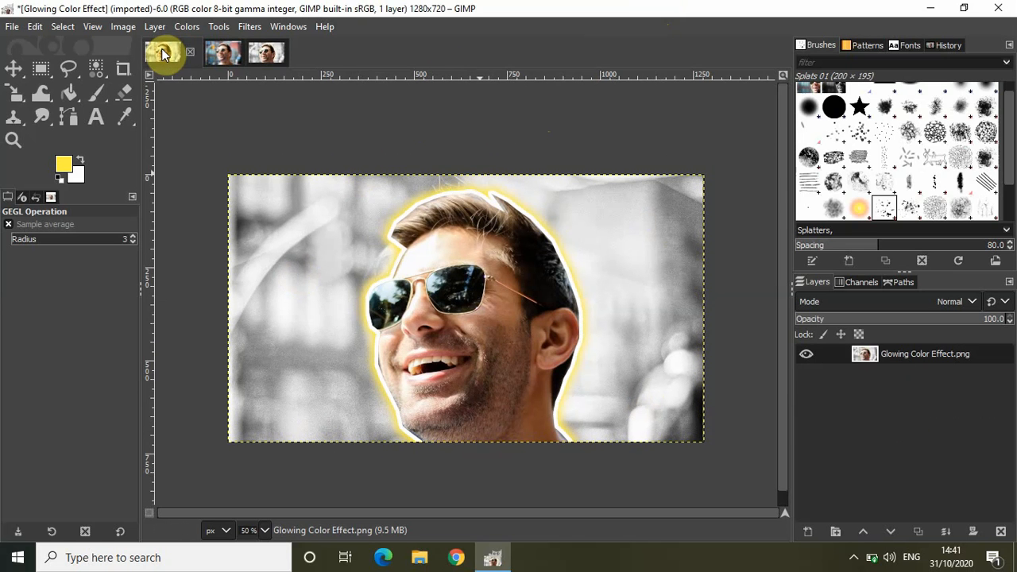
{"action": "left_click", "coordinate": [267, 52]}
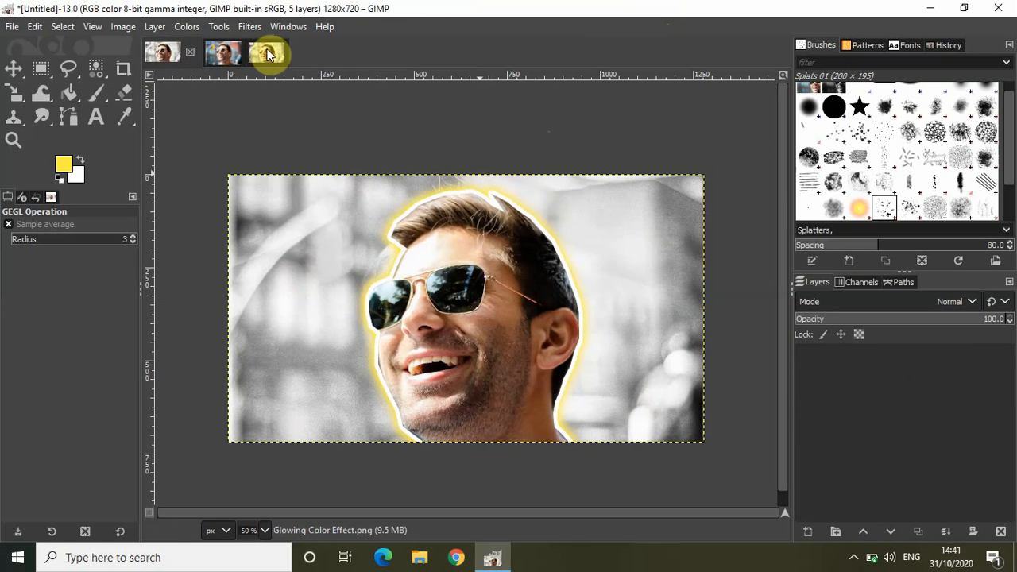